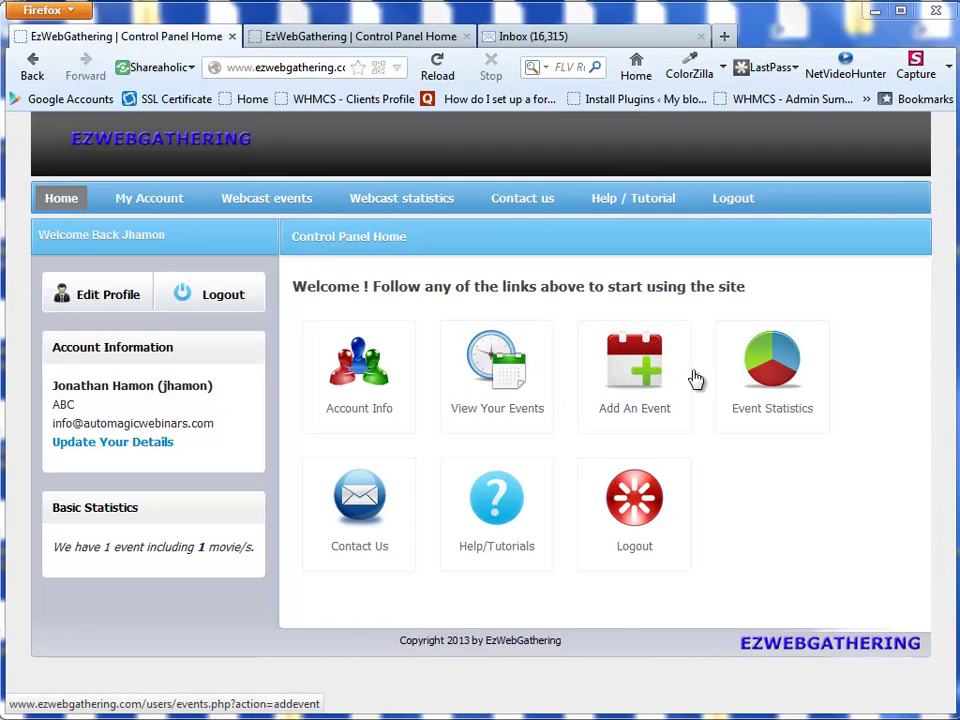
- Start adding a new event and enter 1 as the number of movies
{"action": "left_click", "coordinate": [633, 380]}
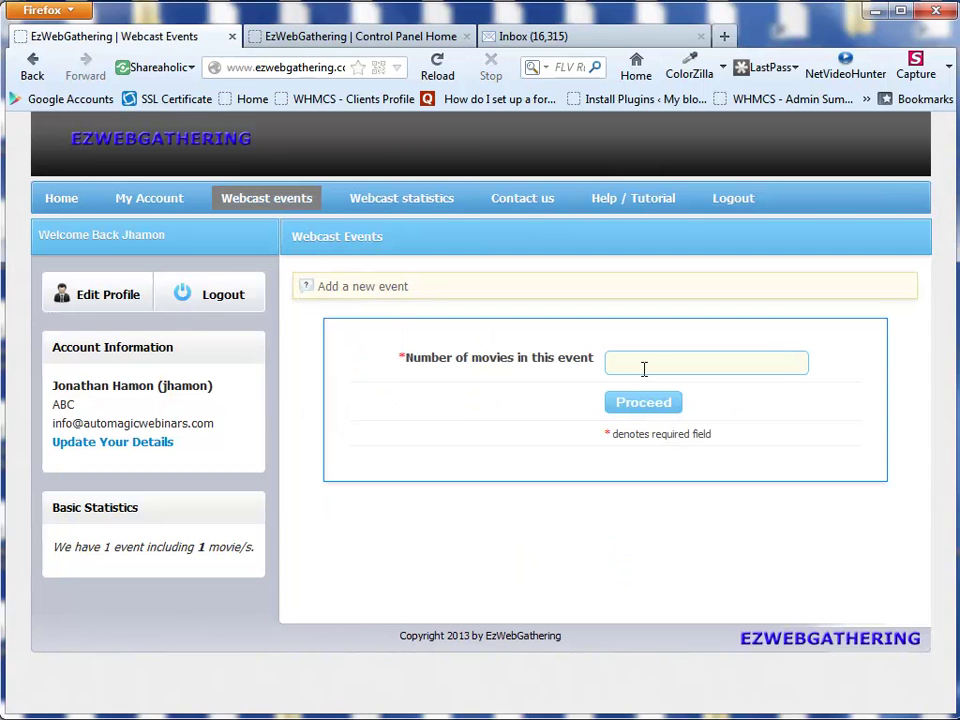
{"action": "left_click", "coordinate": [644, 369]}
{"action": "left_click", "coordinate": [644, 369]}
{"action": "type", "text": "1"}
- Continue to the event details form, entering name 'Test1' and description 'This is a test webinar'
{"action": "left_click", "coordinate": [645, 411]}
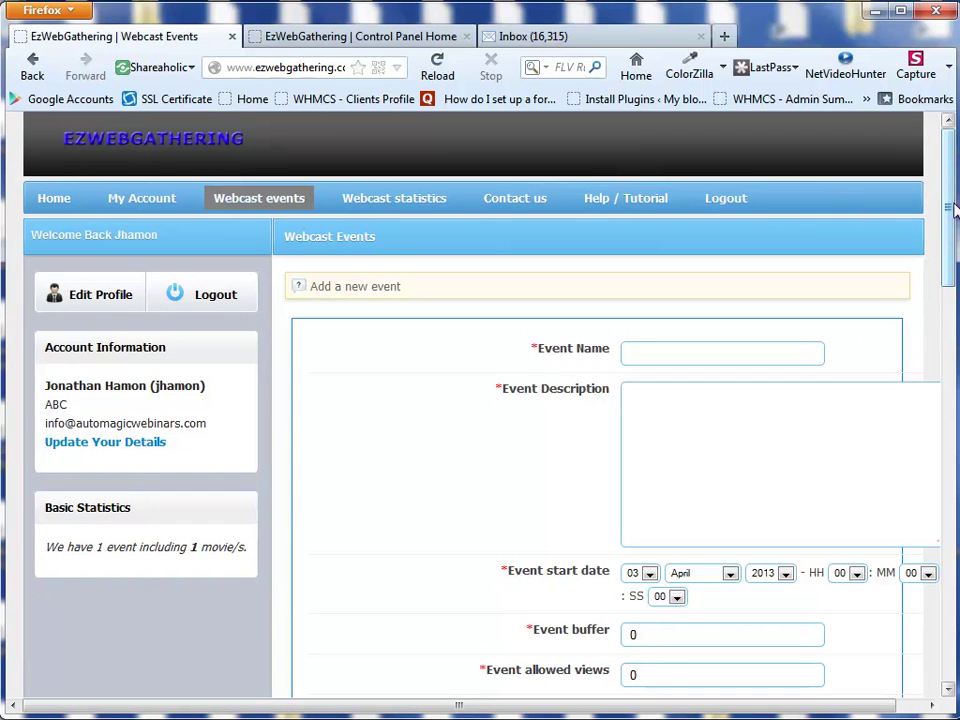
{"action": "left_click_drag", "start_coordinate": [952, 210], "coordinate": [945, 249]}
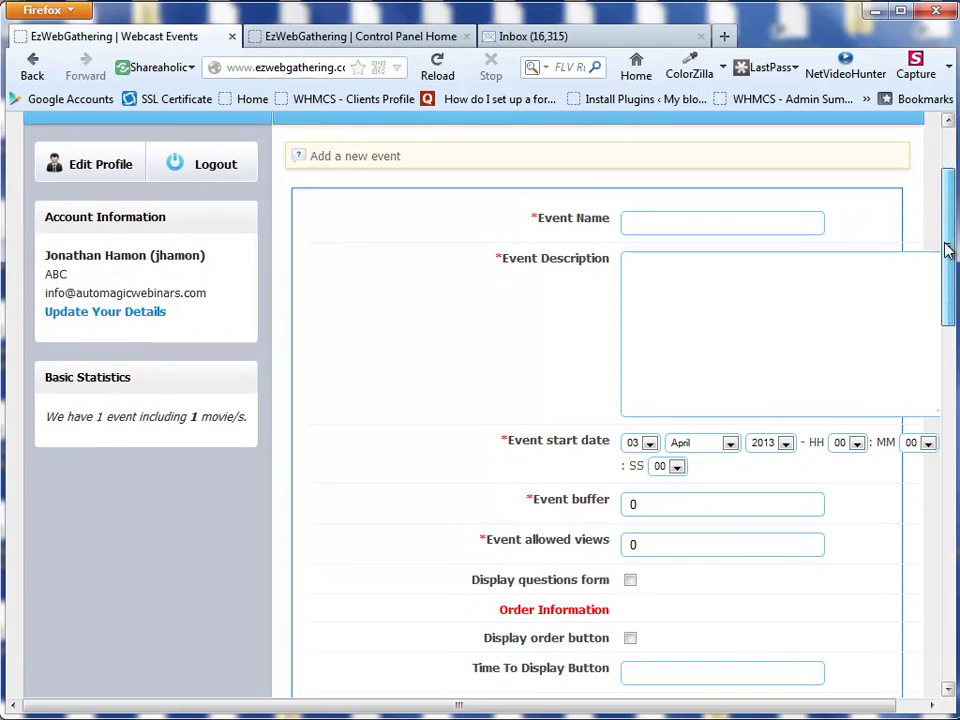
{"action": "left_click", "coordinate": [653, 224]}
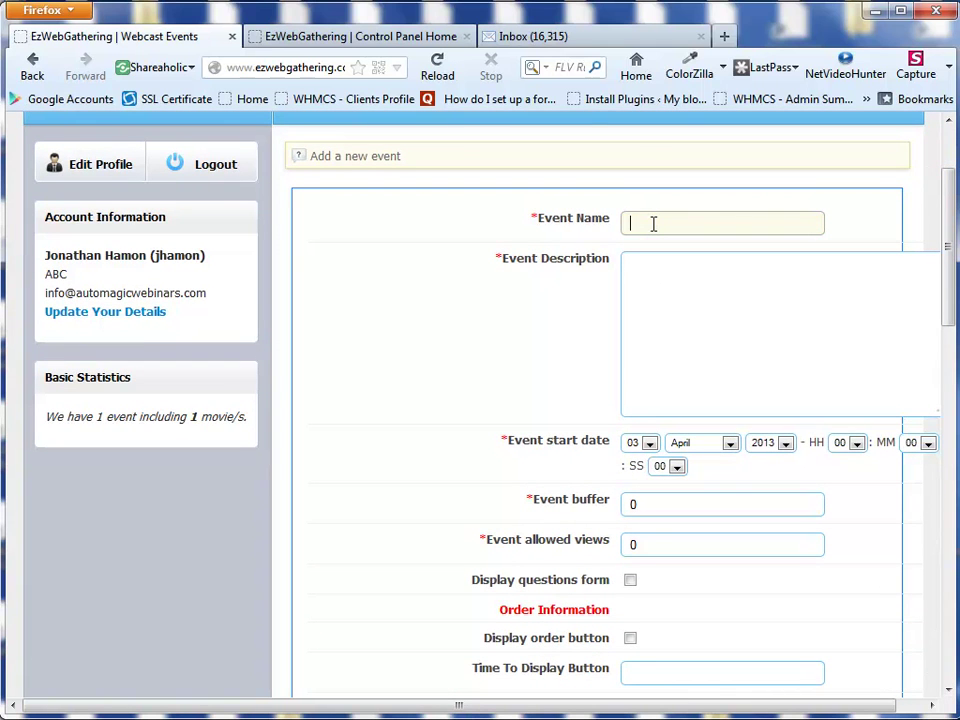
{"action": "type", "text": "Test1"}
{"action": "left_click", "coordinate": [654, 272]}
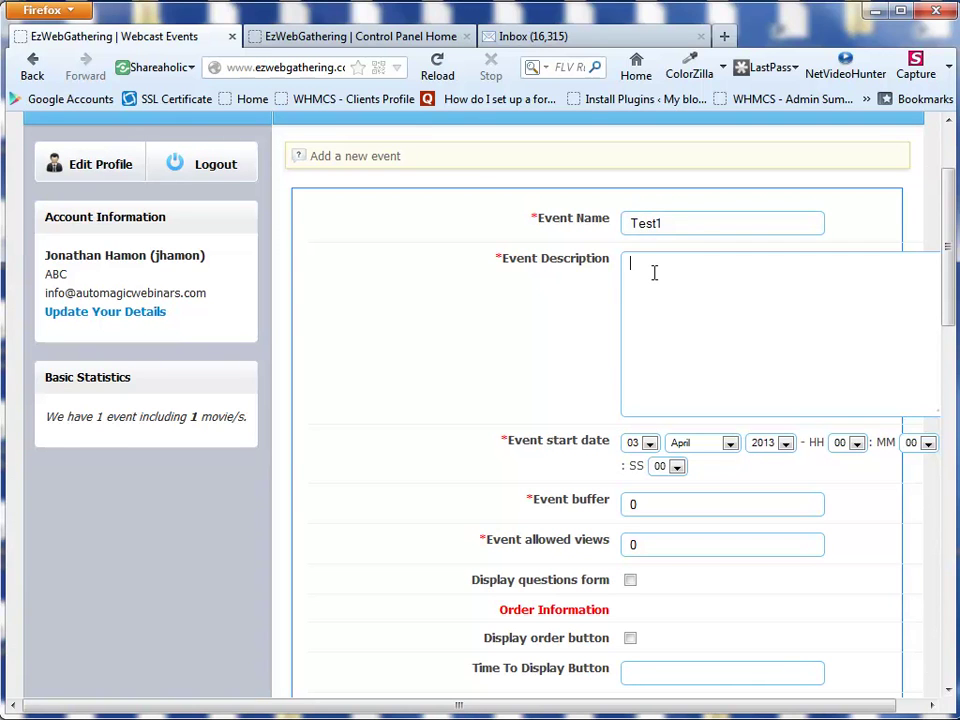
{"action": "type", "text": "This is a test webinar"}
{"action": "left_click_drag", "start_coordinate": [951, 221], "coordinate": [950, 283]}
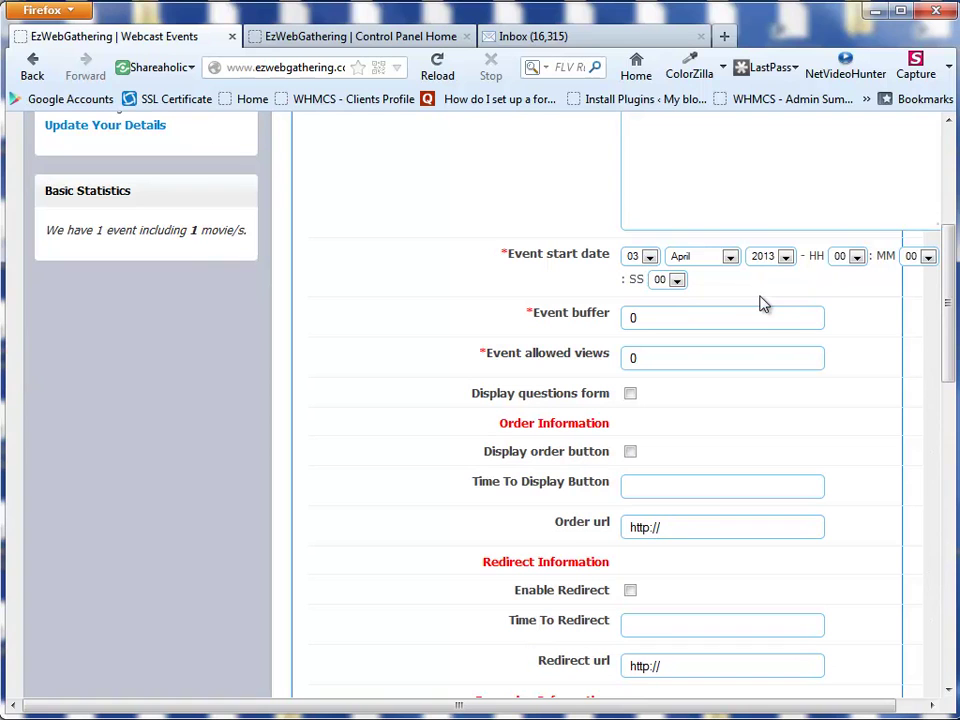
- Choose 10 as the start hour, so the event starts 10:00:00 on 03 April 2013
{"action": "left_click", "coordinate": [857, 257]}
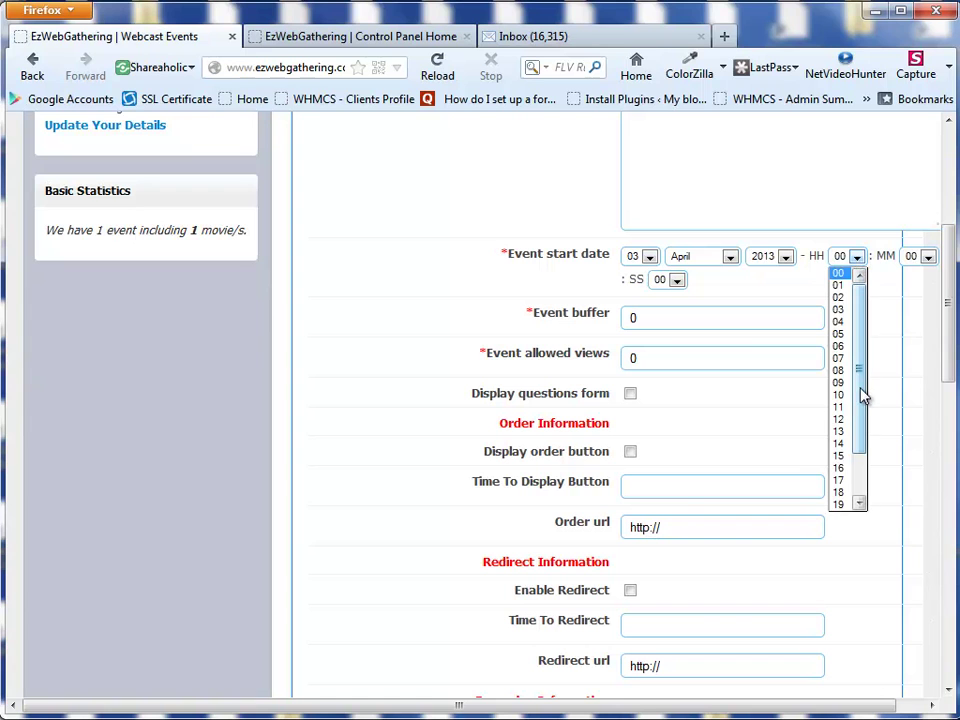
{"action": "left_click_drag", "start_coordinate": [863, 392], "coordinate": [859, 422]}
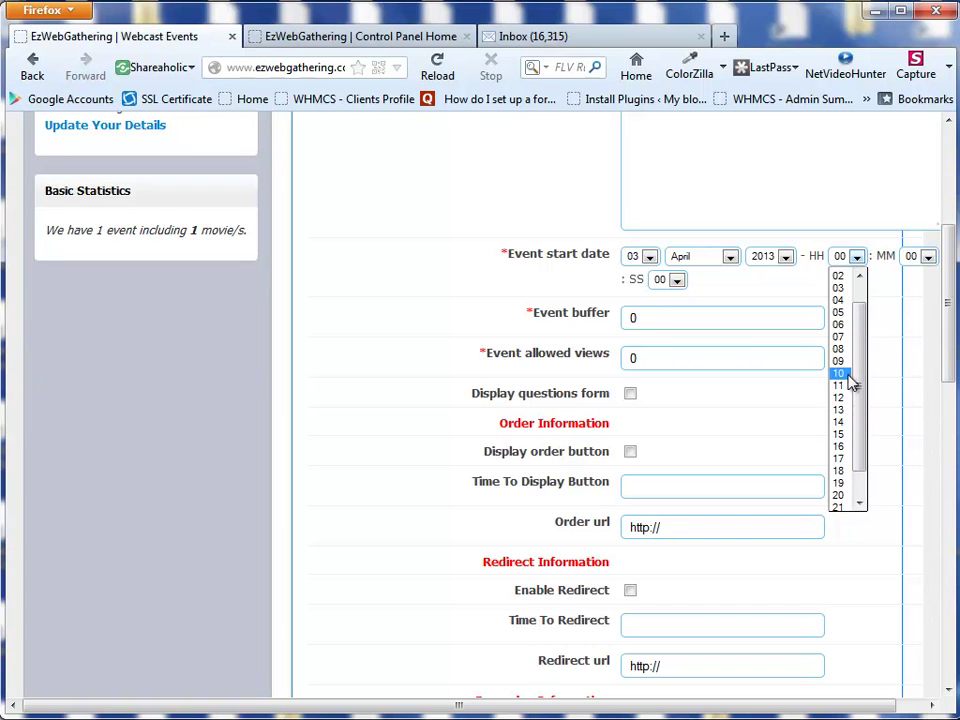
{"action": "left_click", "coordinate": [848, 375]}
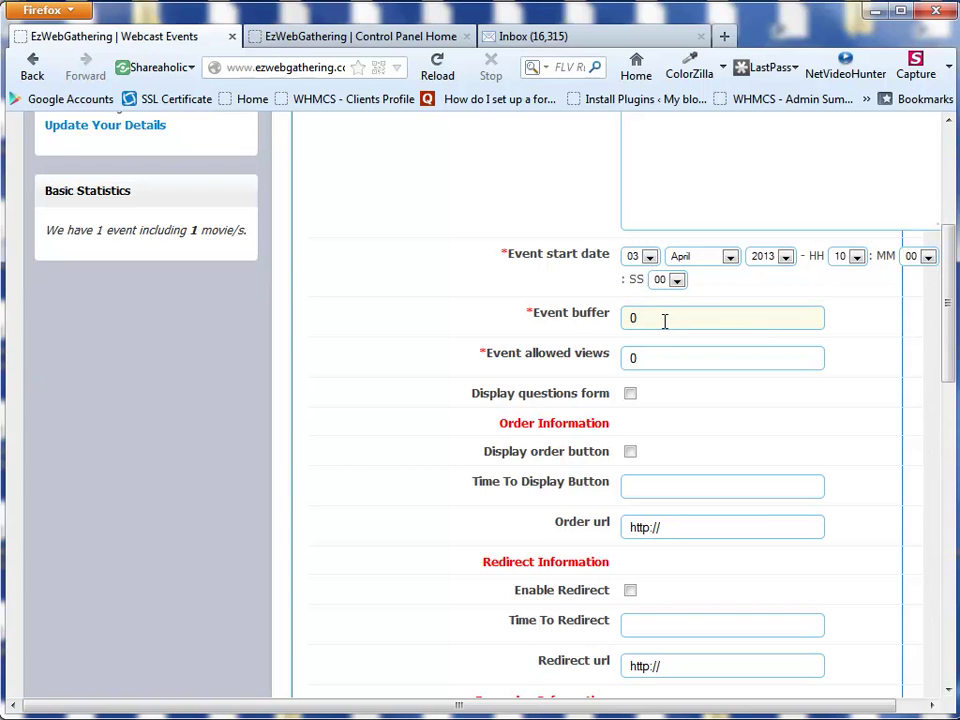
- Change allowed views from 0 to 50 and enable the Display questions form option
{"action": "left_click", "coordinate": [661, 356]}
{"action": "key", "text": "BackSpace"}
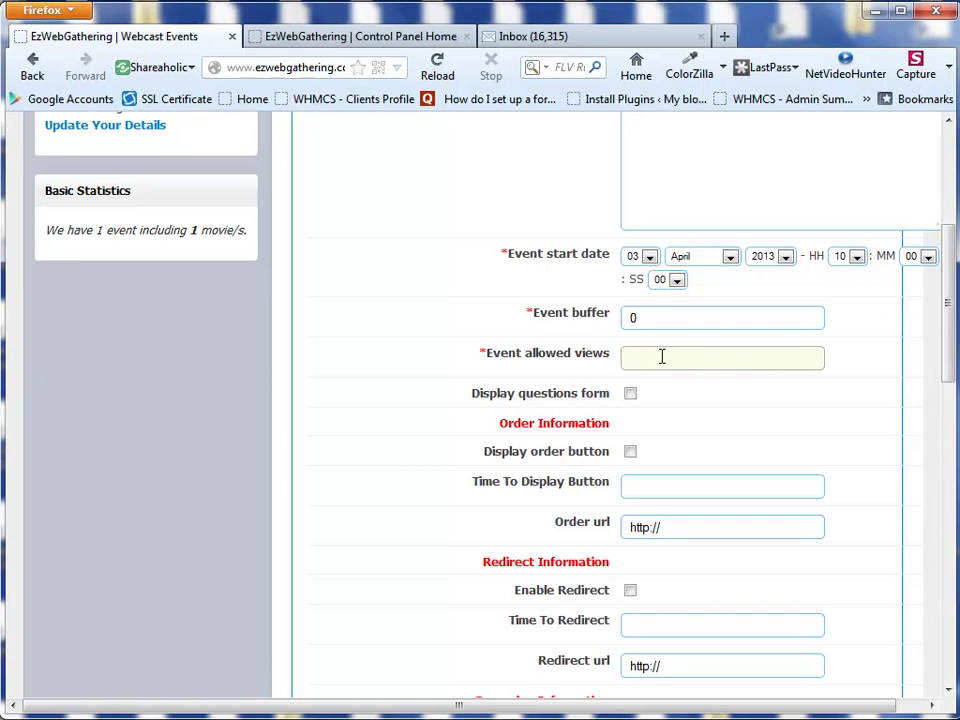
{"action": "type", "text": "50"}
{"action": "left_click", "coordinate": [631, 396]}
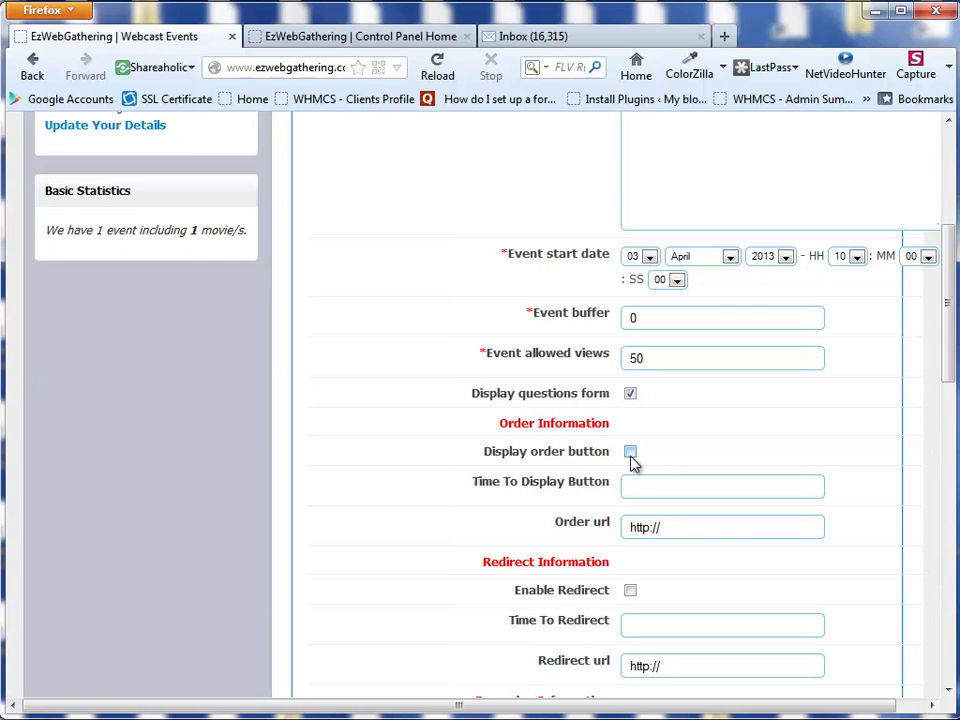
{"action": "left_click", "coordinate": [692, 487]}
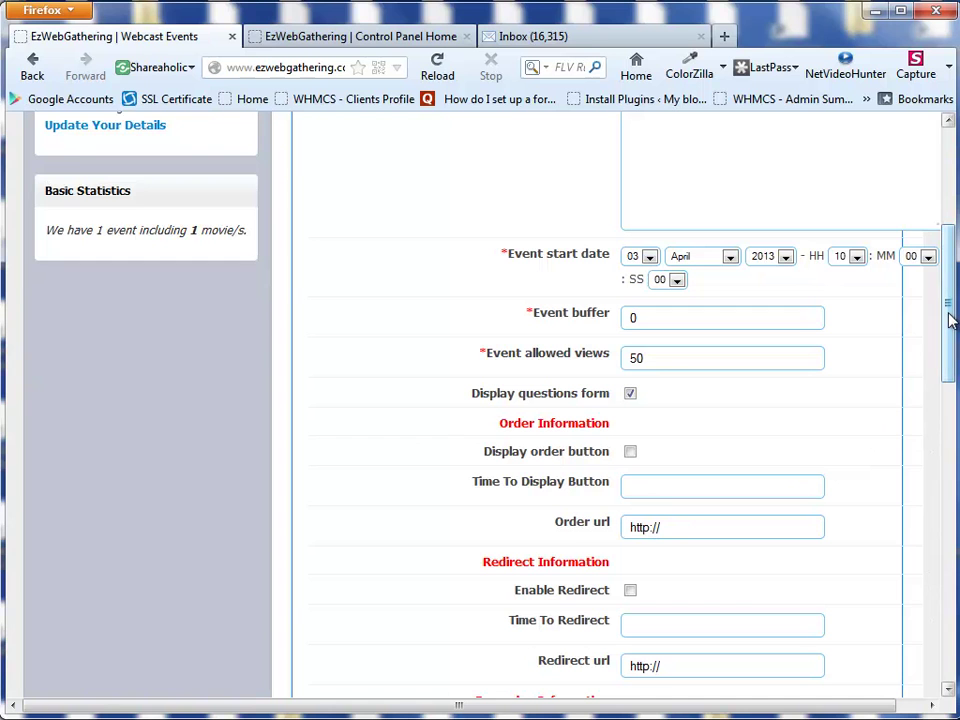
{"action": "left_click_drag", "start_coordinate": [951, 317], "coordinate": [949, 401]}
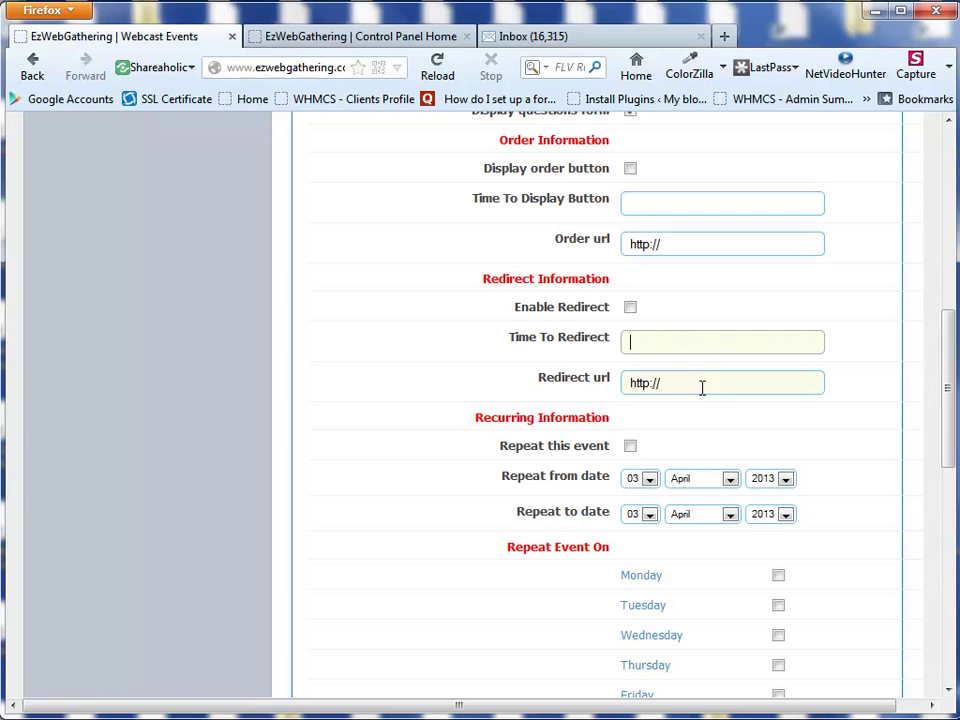
- Enable Repeat this event, leaving the start month at April
{"action": "left_click", "coordinate": [630, 447]}
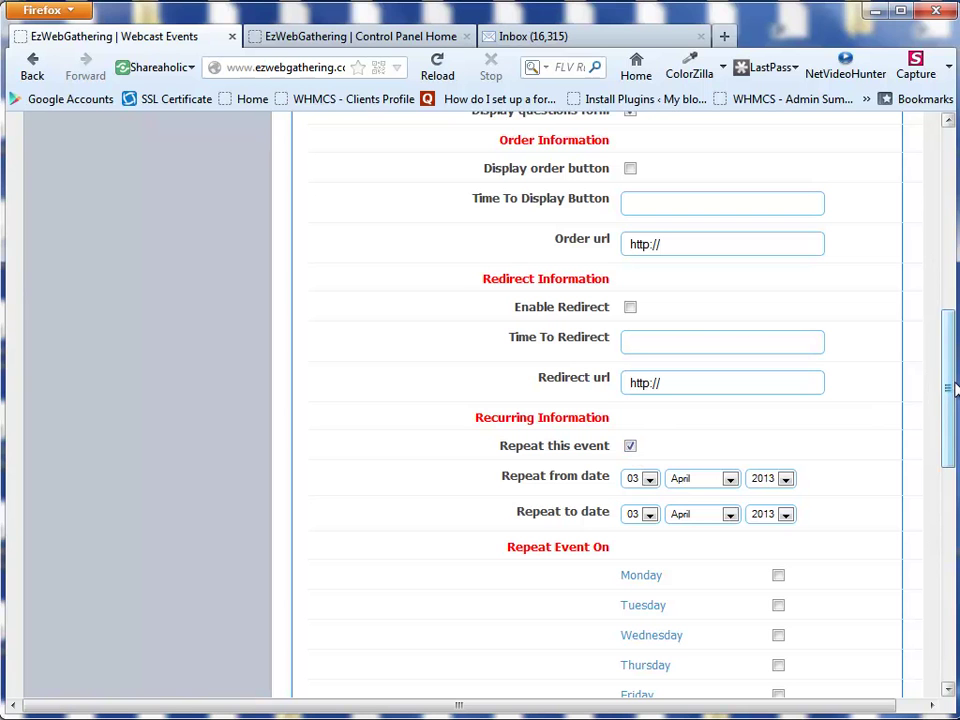
{"action": "scroll", "coordinate": [952, 390], "scroll_direction": "up", "scroll_amount": 3}
{"action": "scroll", "coordinate": [952, 390], "scroll_direction": "up", "scroll_amount": 2}
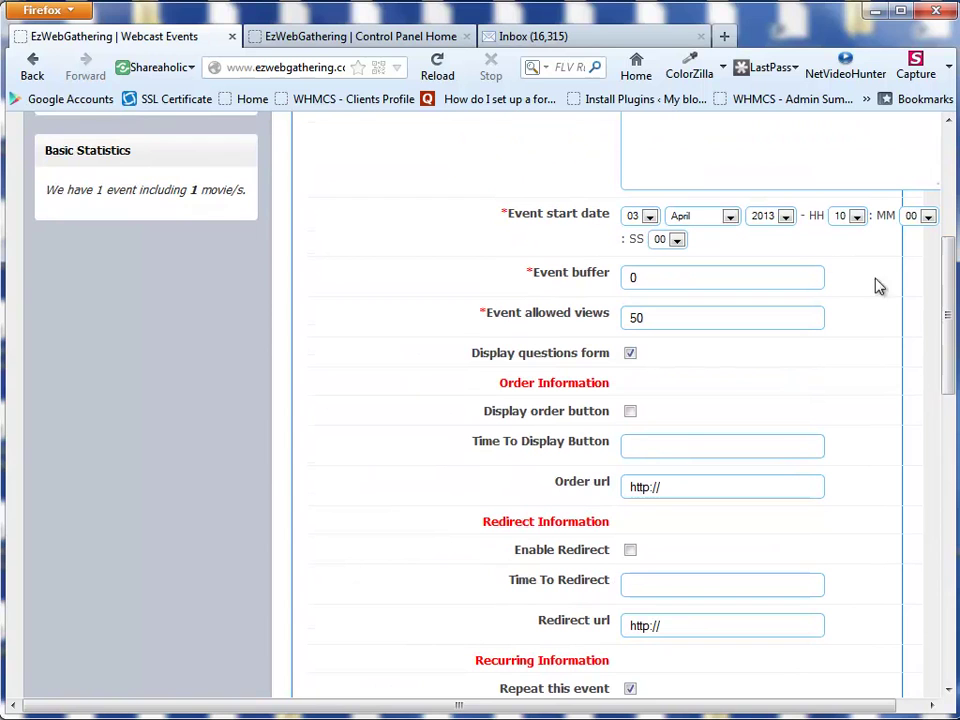
{"action": "left_click", "coordinate": [716, 222]}
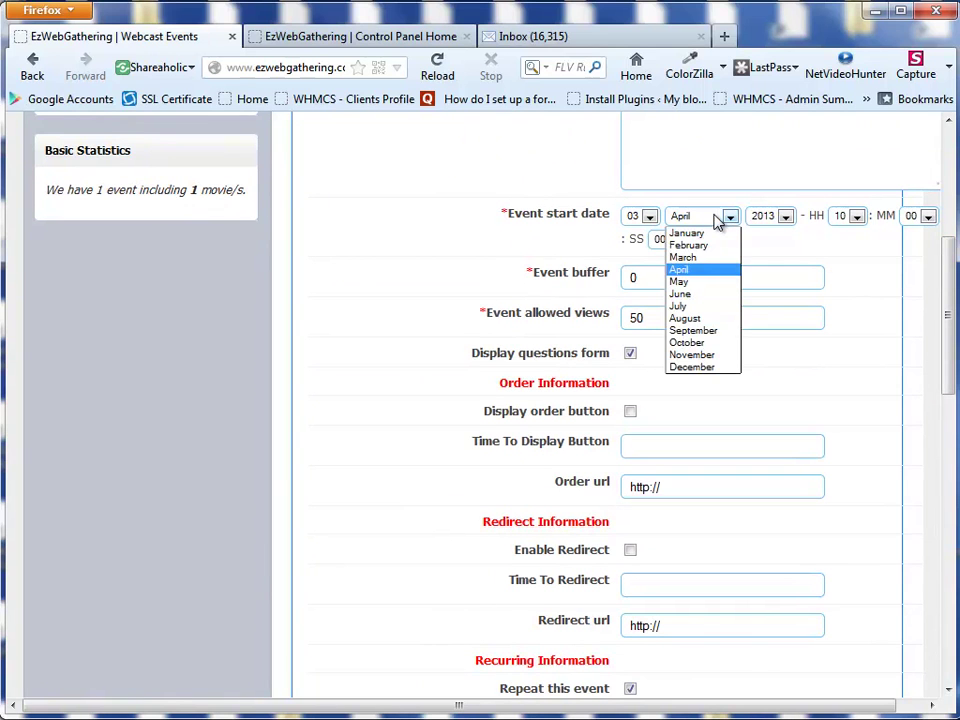
{"action": "left_click", "coordinate": [707, 270]}
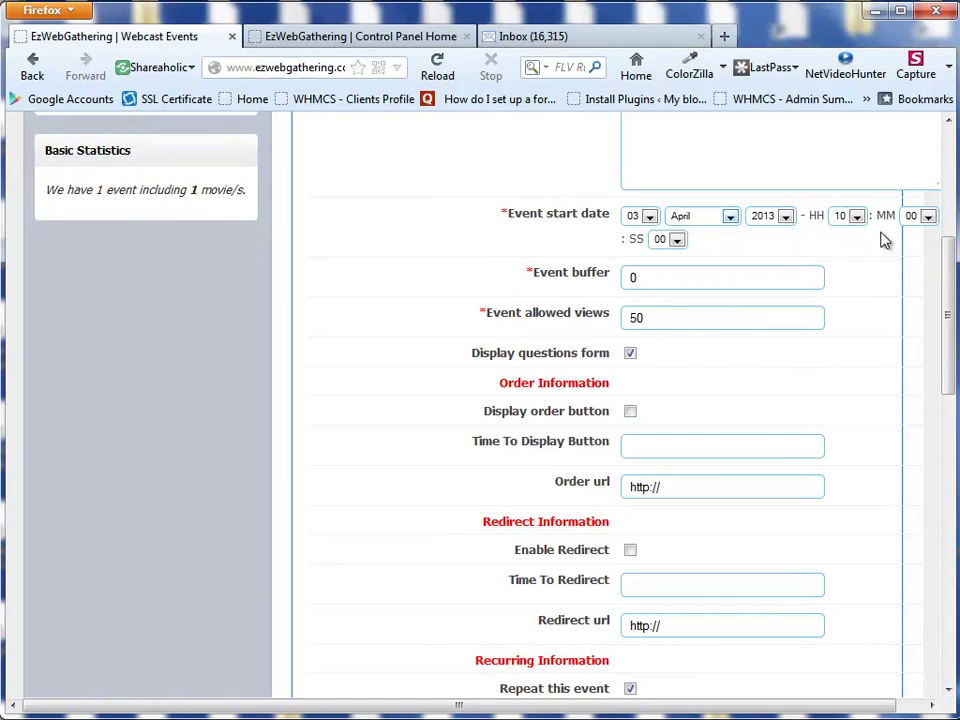
{"action": "scroll", "coordinate": [950, 290], "scroll_direction": "down", "scroll_amount": 4}
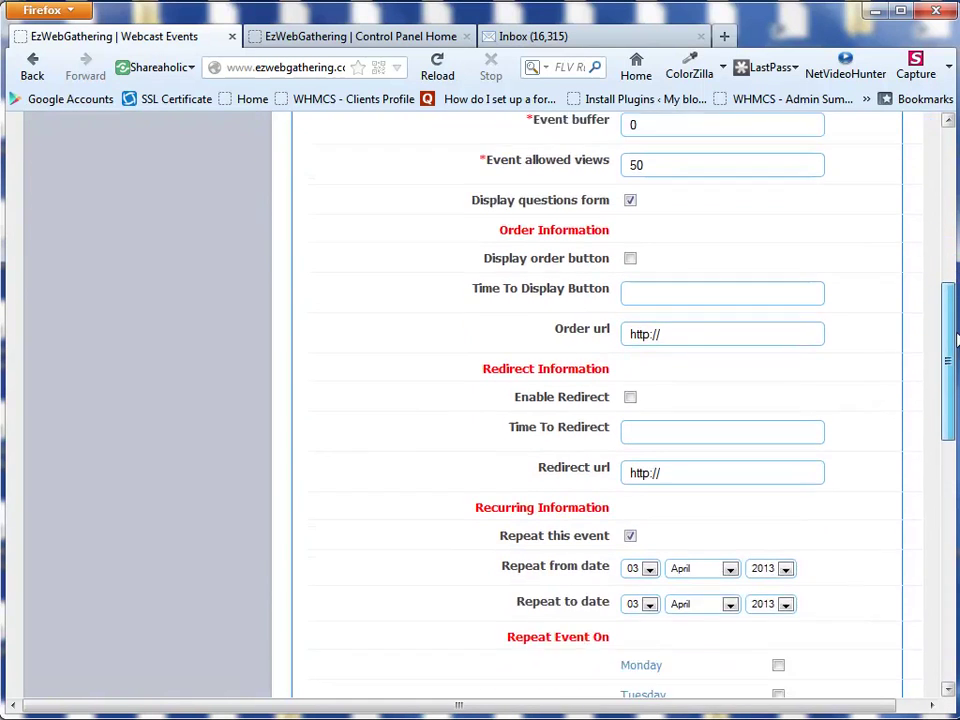
{"action": "scroll", "coordinate": [950, 380], "scroll_direction": "down", "scroll_amount": 2}
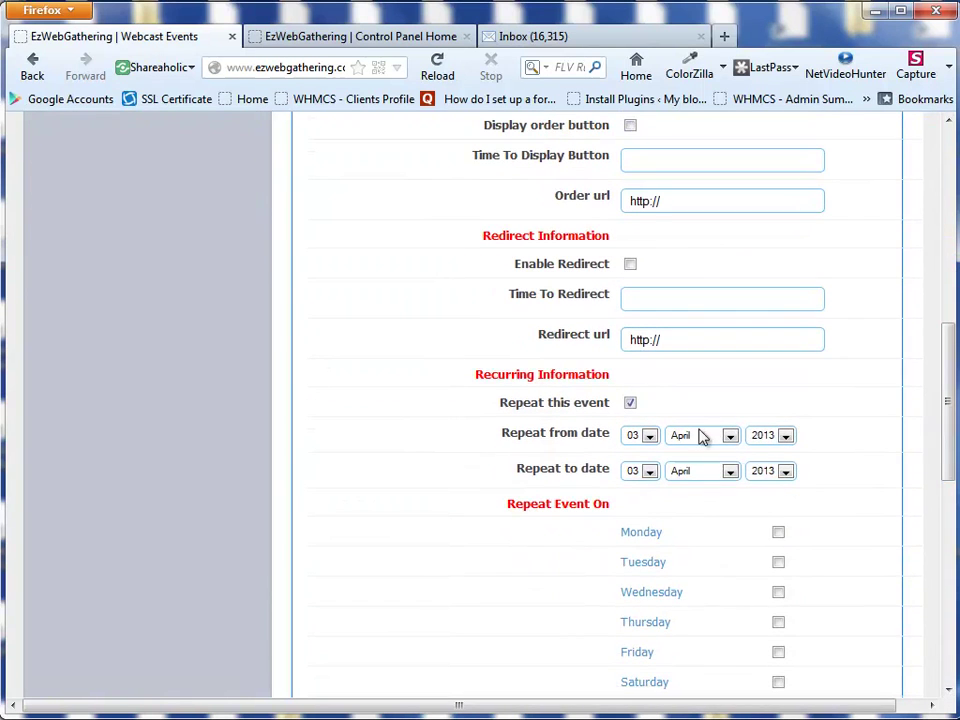
- Set the repeat-from day to 04 and the repeat-to year to 2014
{"action": "left_click", "coordinate": [650, 437]}
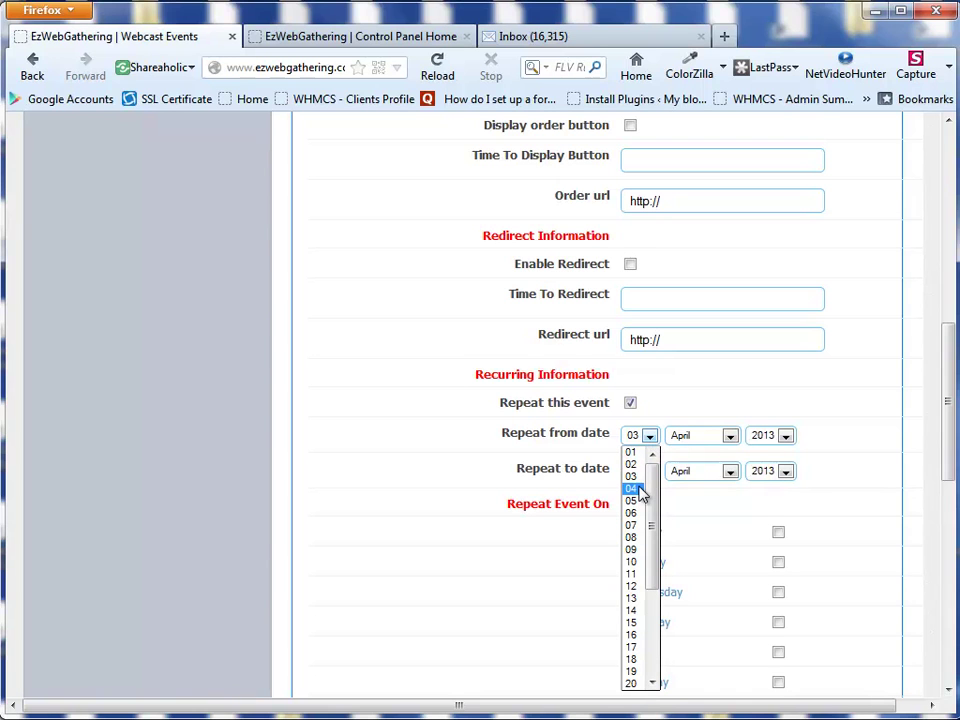
{"action": "left_click", "coordinate": [641, 490]}
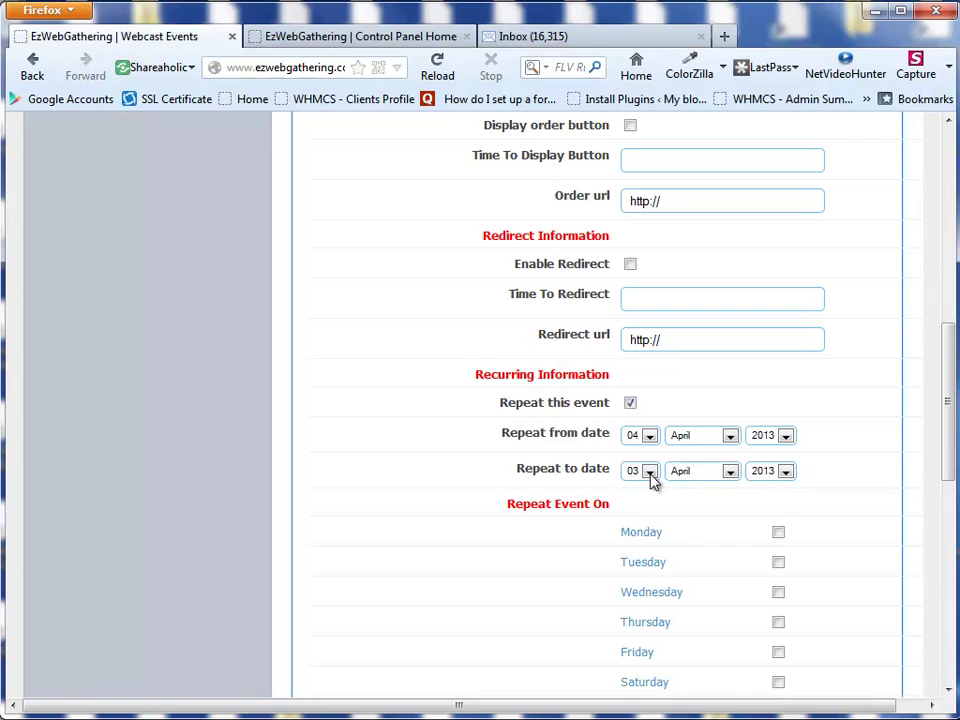
{"action": "left_click", "coordinate": [787, 478]}
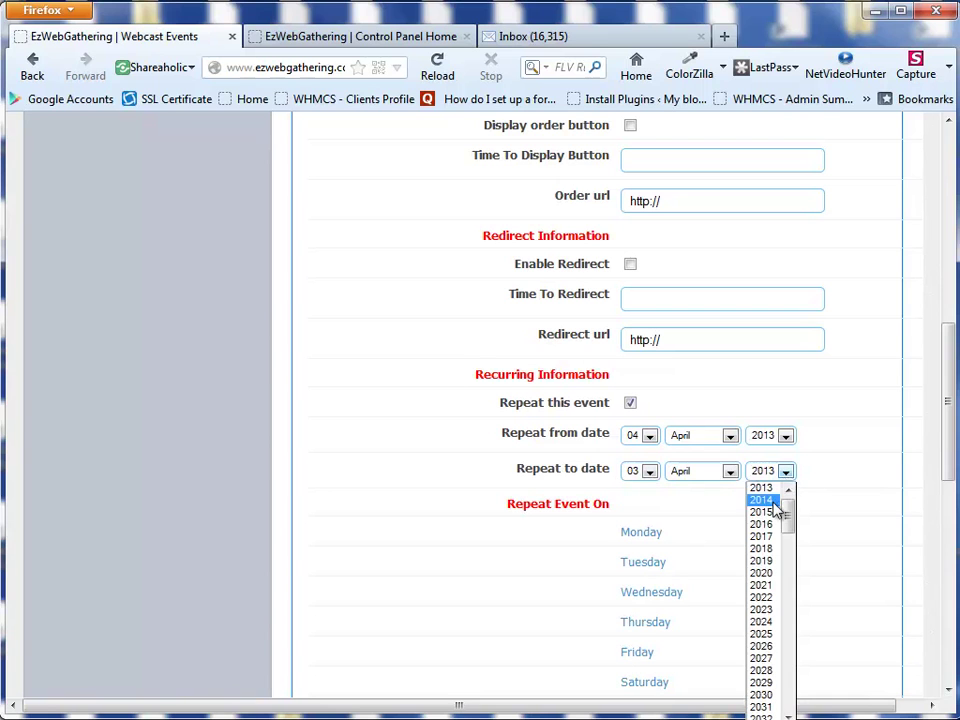
{"action": "left_click", "coordinate": [773, 501]}
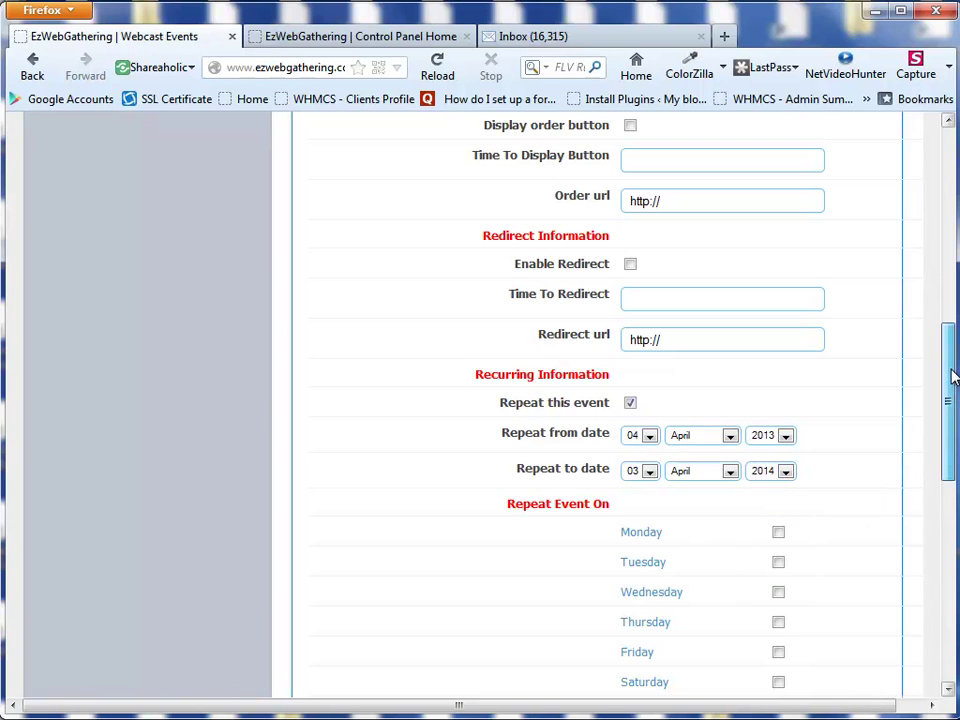
{"action": "left_click_drag", "start_coordinate": [952, 376], "coordinate": [952, 423]}
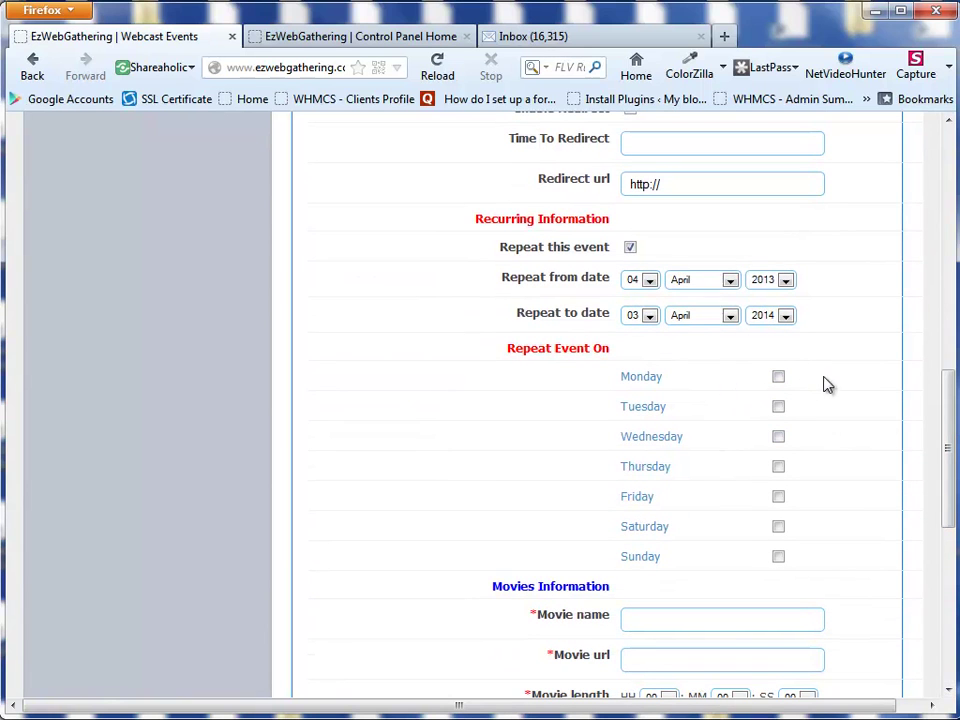
- Select Monday, Wednesday, Friday, Saturday and Sunday as repeat days, leaving Tuesday and Thursday off
{"action": "left_click", "coordinate": [779, 378]}
{"action": "left_click", "coordinate": [779, 409]}
{"action": "left_click", "coordinate": [780, 440]}
{"action": "left_click", "coordinate": [780, 469]}
{"action": "left_click", "coordinate": [778, 498]}
{"action": "left_click", "coordinate": [779, 528]}
{"action": "left_click", "coordinate": [779, 558]}
{"action": "left_click", "coordinate": [779, 408]}
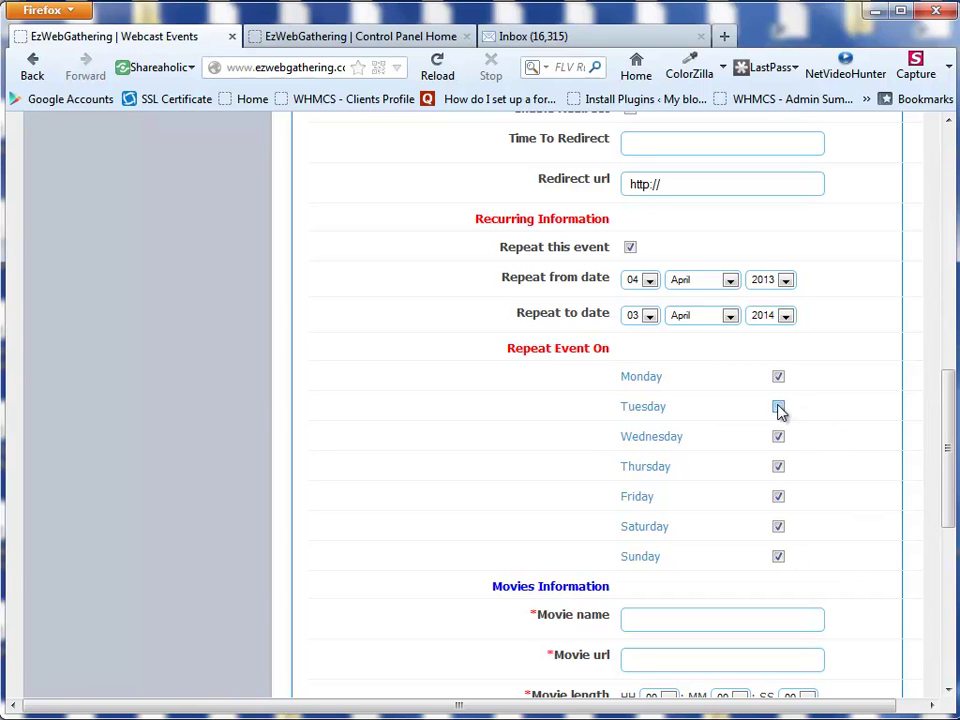
{"action": "left_click", "coordinate": [780, 467]}
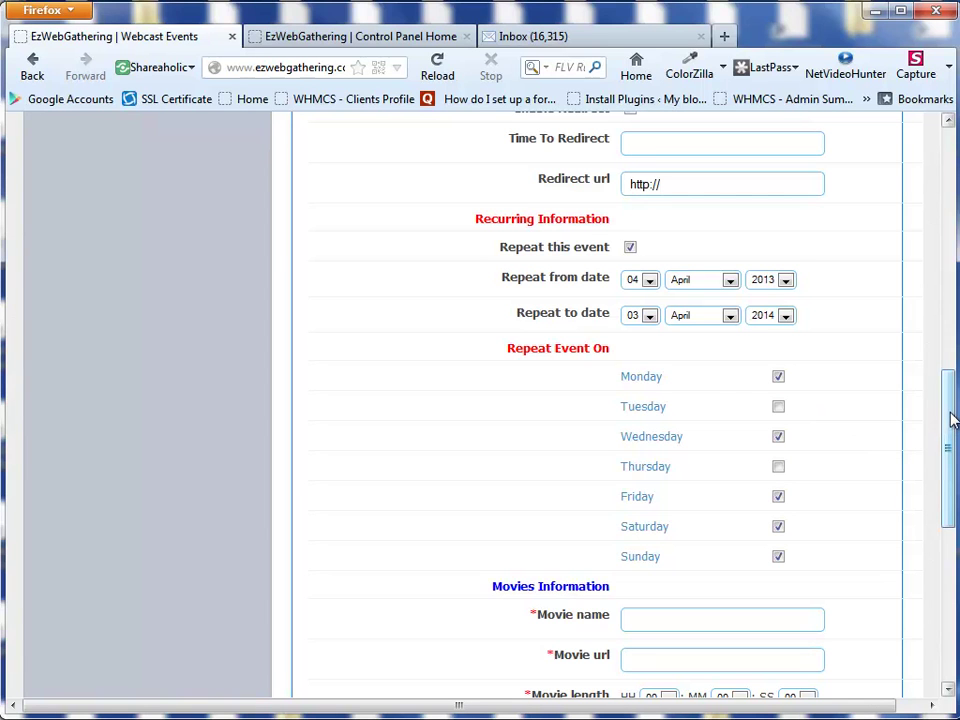
{"action": "left_click_drag", "start_coordinate": [952, 420], "coordinate": [956, 478]}
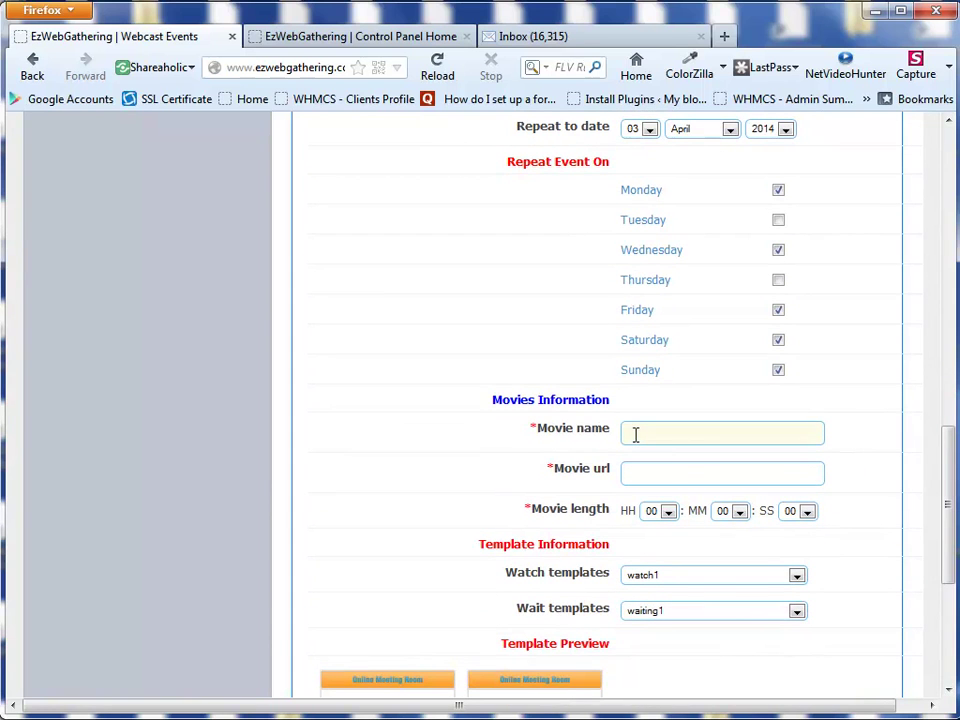
- Name the movie 'Test' and paste its portal.bitcasa.com download link as the URL
{"action": "type", "text": "Test"}
{"action": "left_click", "coordinate": [640, 471]}
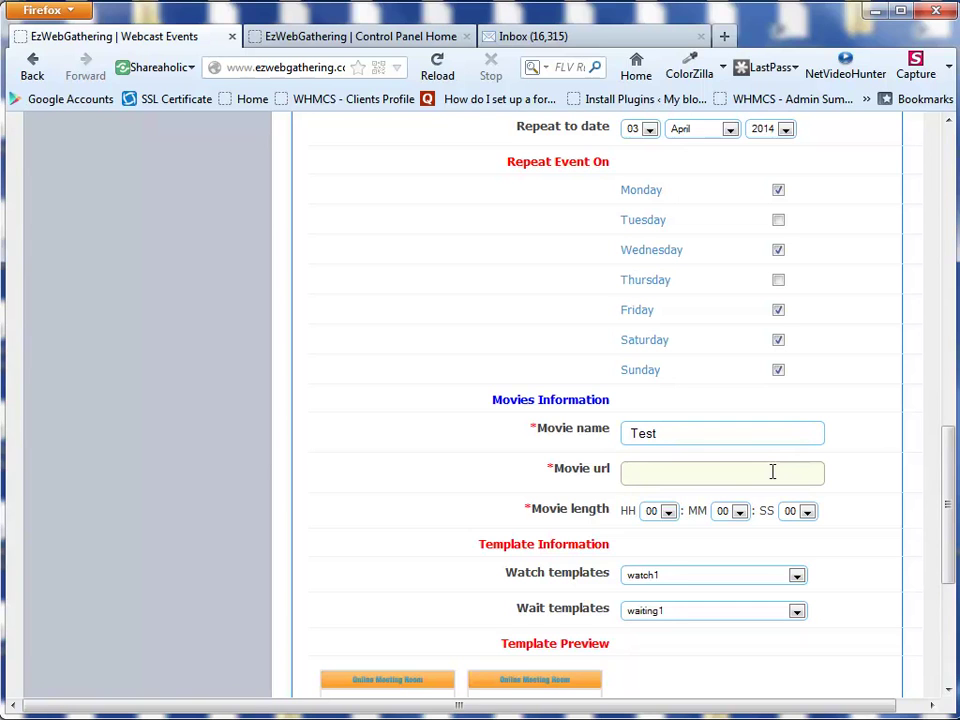
{"action": "type", "text": "457e2a0693/ezwebgathering.mp4"}
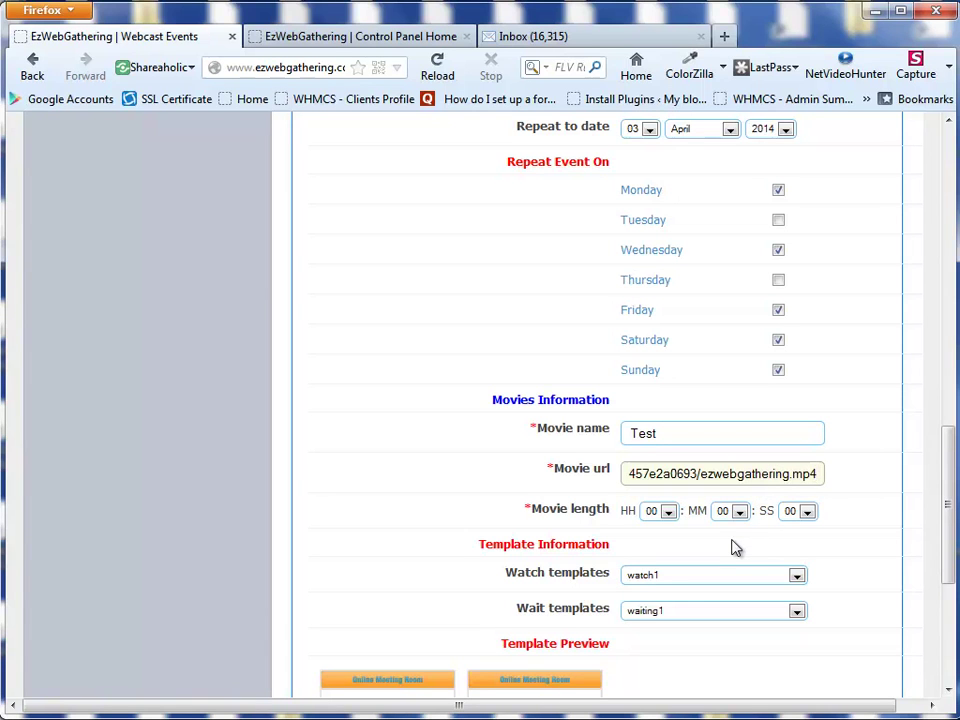
{"action": "key", "text": "Left"}
{"action": "key", "text": "Left"}
{"action": "key", "text": "Left"}
{"action": "key", "text": "Left"}
{"action": "key", "text": "Left"}
{"action": "key", "text": "Left"}
{"action": "key", "text": "Left"}
{"action": "key", "text": "Left"}
{"action": "key", "text": "Left"}
{"action": "key", "text": "Left"}
{"action": "key", "text": "Left"}
{"action": "key", "text": "Left"}
{"action": "key", "text": "Left"}
{"action": "key", "text": "Left"}
{"action": "key", "text": "Left"}
{"action": "key", "text": "Left"}
{"action": "key", "text": "Left"}
{"action": "key", "text": "Left"}
{"action": "key", "text": "Left"}
{"action": "key", "text": "Left"}
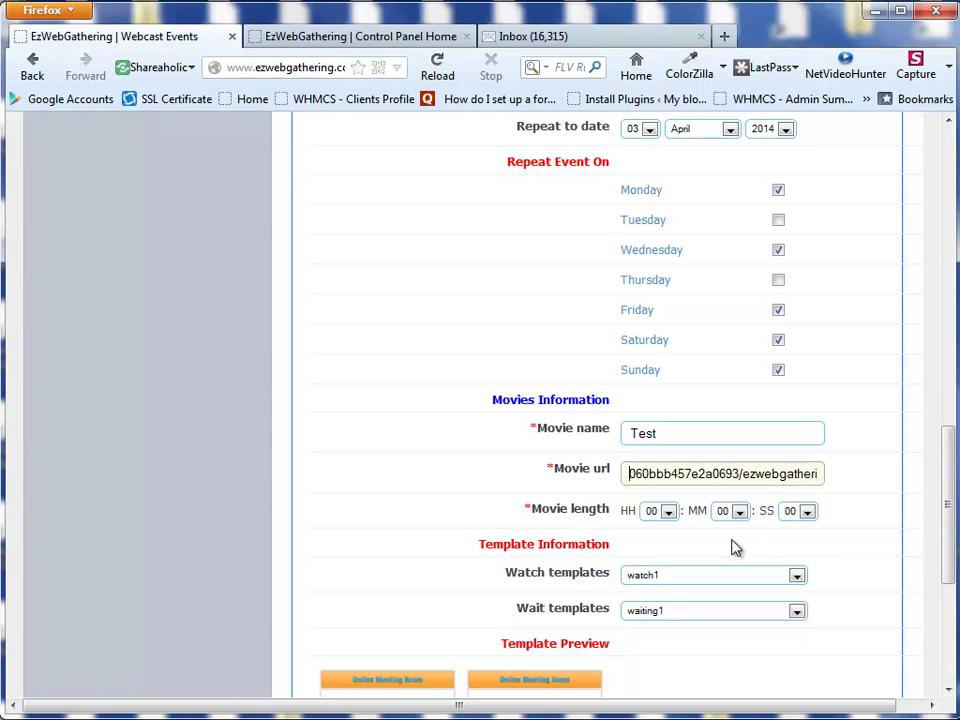
{"action": "key", "text": "Left"}
{"action": "key", "text": "Left"}
{"action": "key", "text": "Left"}
{"action": "key", "text": "Left"}
{"action": "key", "text": "Left"}
{"action": "key", "text": "Left"}
{"action": "key", "text": "Left"}
{"action": "key", "text": "Left"}
{"action": "key", "text": "Left"}
{"action": "key", "text": "Left"}
{"action": "key", "text": "Left"}
{"action": "key", "text": "Left"}
{"action": "key", "text": "Left"}
{"action": "key", "text": "Left"}
{"action": "key", "text": "Left"}
{"action": "key", "text": "Left"}
{"action": "key", "text": "Left"}
{"action": "key", "text": "Left"}
{"action": "key", "text": "Left"}
{"action": "key", "text": "Left"}
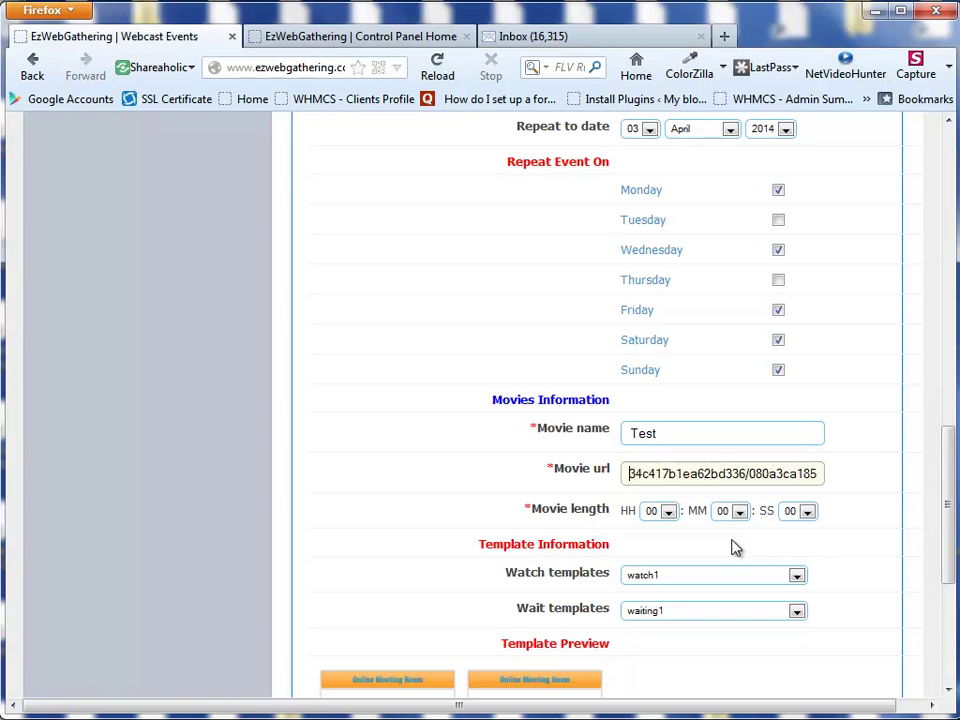
{"action": "key", "text": "Left"}
{"action": "key", "text": "Left"}
{"action": "key", "text": "Left"}
{"action": "key", "text": "Left"}
{"action": "key", "text": "Left"}
{"action": "key", "text": "Left"}
{"action": "key", "text": "Left"}
{"action": "key", "text": "Left"}
{"action": "key", "text": "Left"}
{"action": "key", "text": "Left"}
{"action": "key", "text": "Left"}
{"action": "key", "text": "Left"}
{"action": "key", "text": "Left"}
{"action": "key", "text": "Left"}
{"action": "key", "text": "Left"}
{"action": "key", "text": "Left"}
{"action": "key", "text": "Left"}
{"action": "key", "text": "Left"}
{"action": "key", "text": "Left"}
{"action": "key", "text": "Left"}
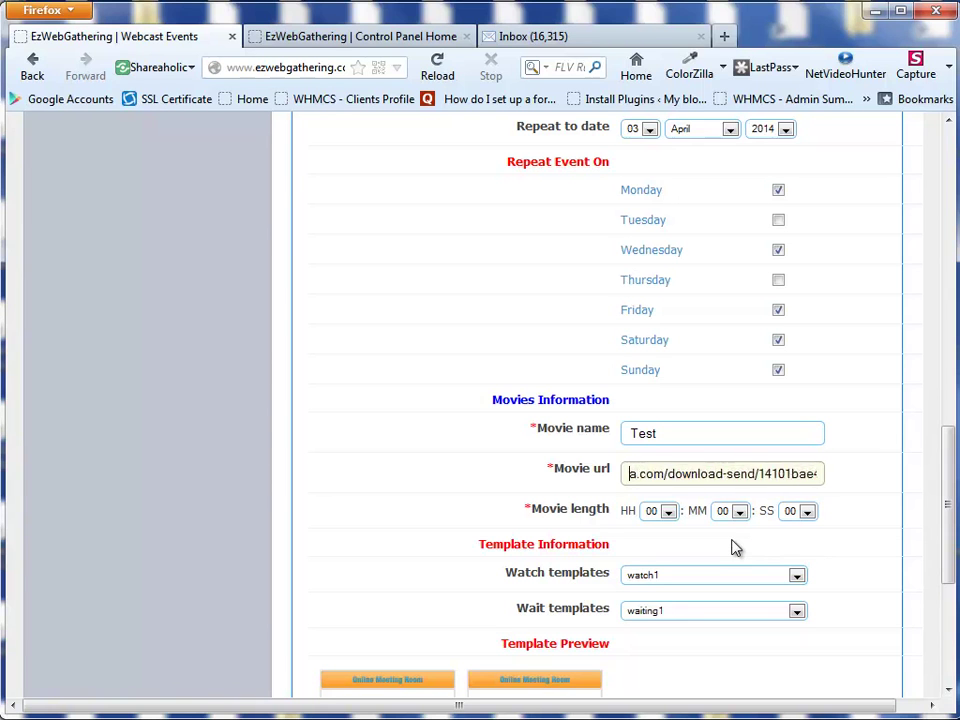
{"action": "key", "text": "Left"}
{"action": "key", "text": "Left"}
{"action": "key", "text": "Left"}
{"action": "key", "text": "Left"}
{"action": "key", "text": "Left"}
{"action": "key", "text": "Left"}
{"action": "key", "text": "Left"}
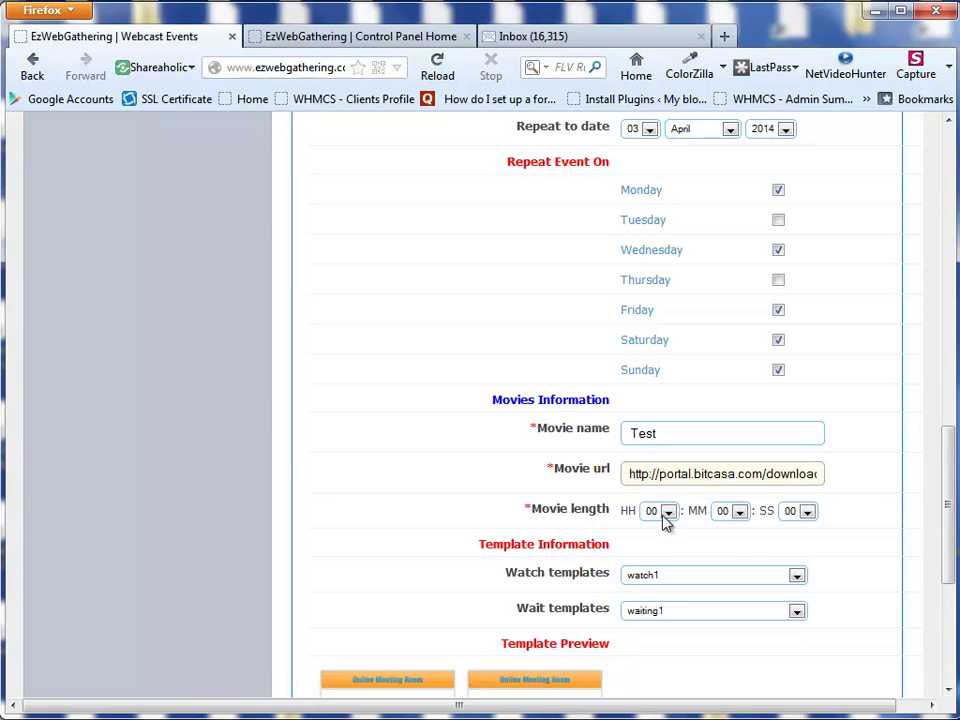
- Pick 05 minutes and 33 seconds so the movie length reads 00:05:33
{"action": "left_click", "coordinate": [740, 512]}
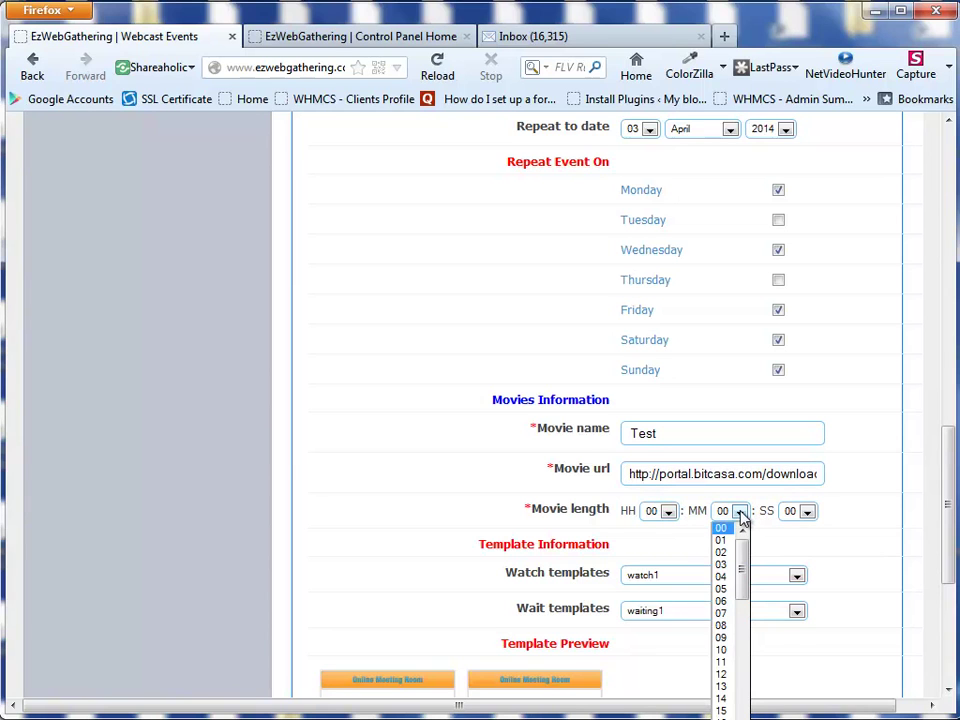
{"action": "left_click", "coordinate": [722, 589]}
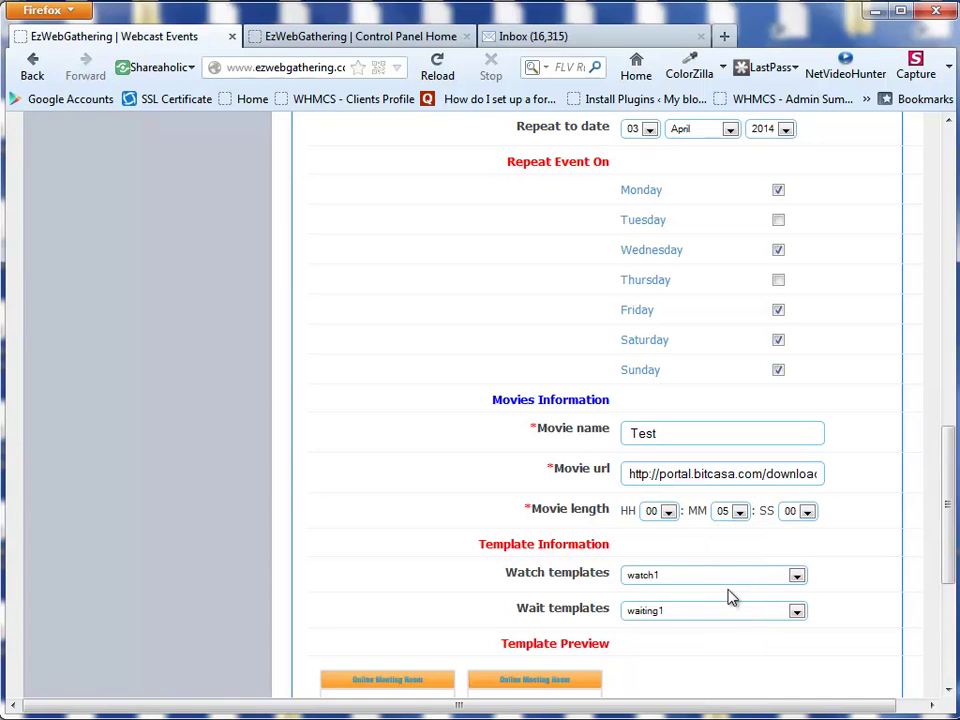
{"action": "left_click", "coordinate": [807, 513]}
{"action": "left_click_drag", "start_coordinate": [814, 570], "coordinate": [827, 669]}
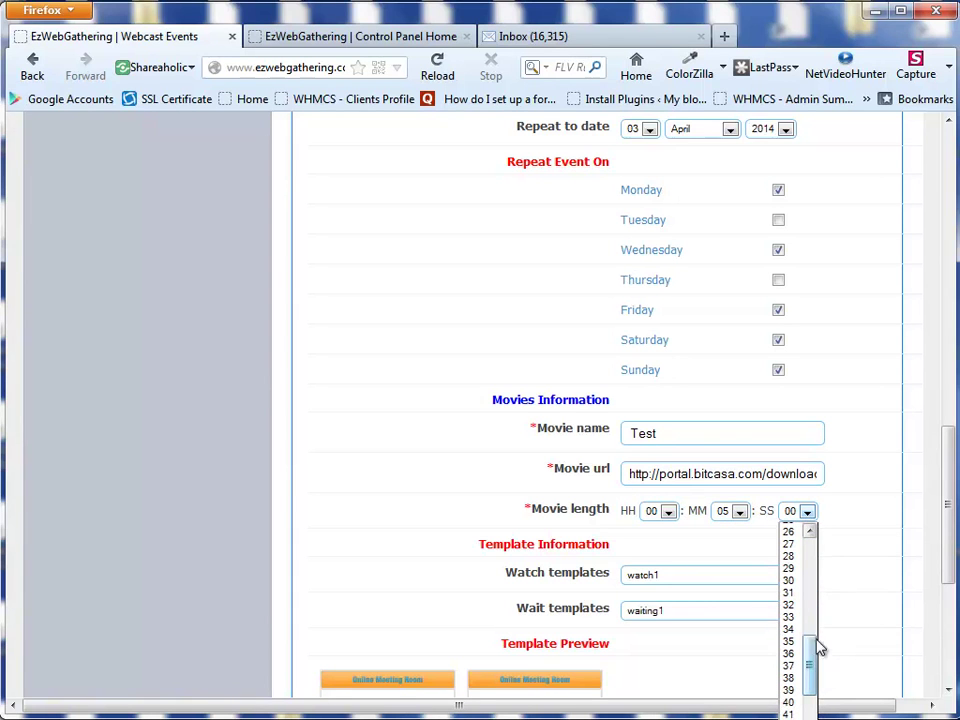
{"action": "left_click", "coordinate": [793, 617]}
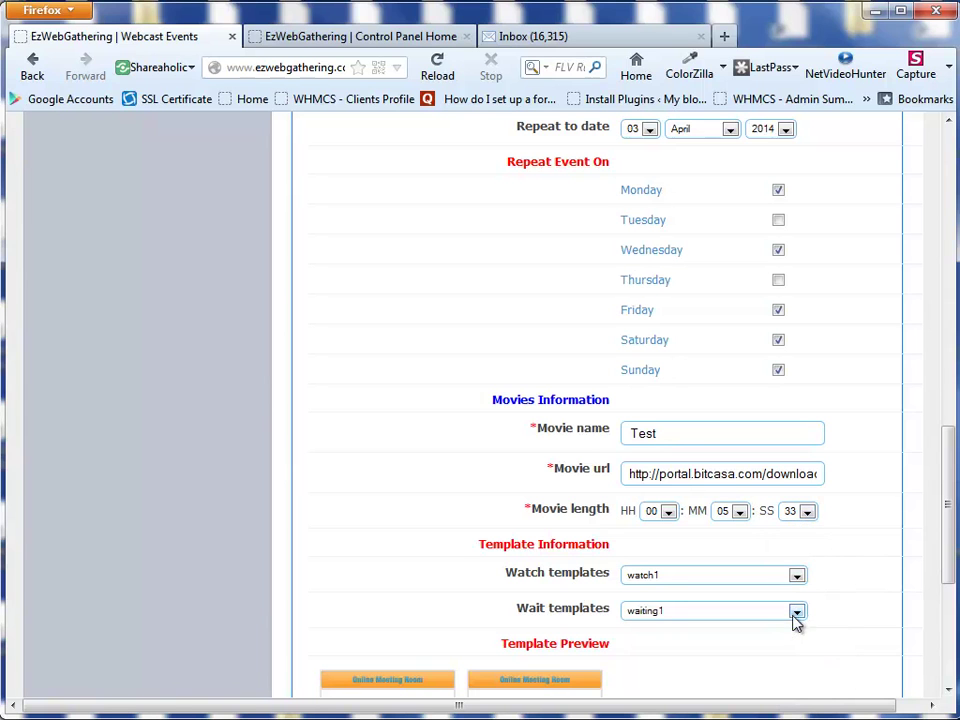
{"action": "left_click_drag", "start_coordinate": [949, 484], "coordinate": [950, 558]}
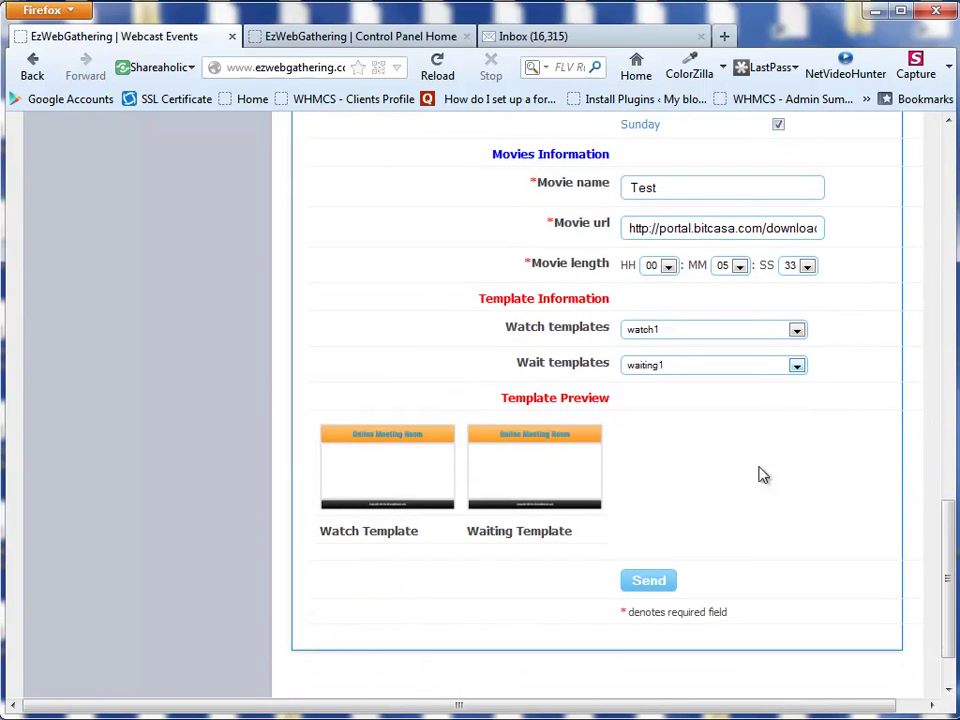
- Select the watch2 watch template and waiting2 wait template, then send event Test1
{"action": "left_click", "coordinate": [797, 332]}
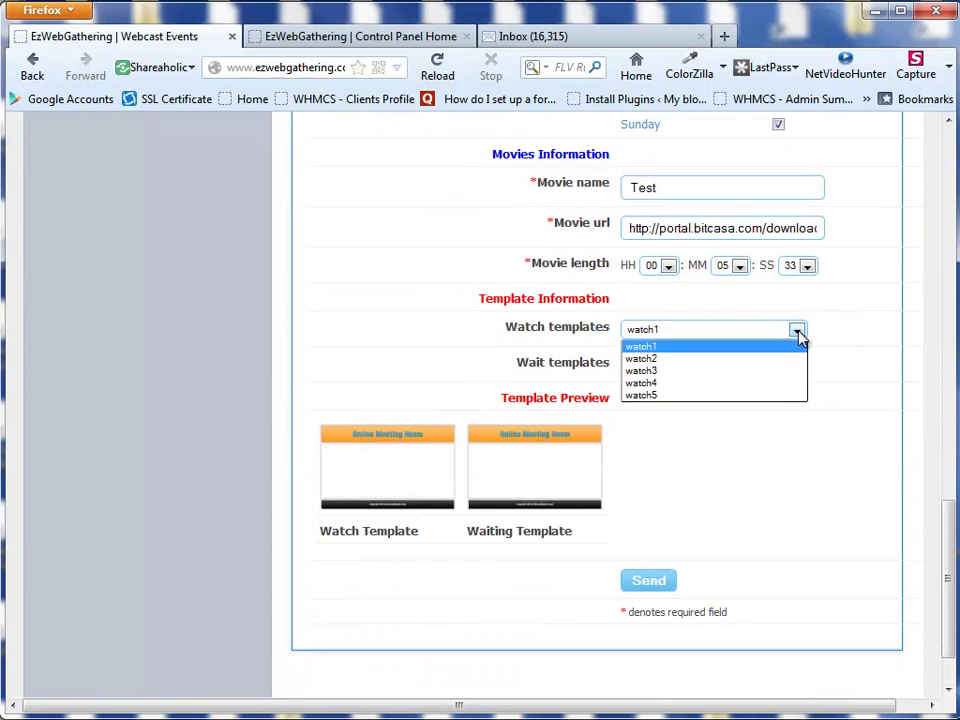
{"action": "left_click", "coordinate": [377, 470]}
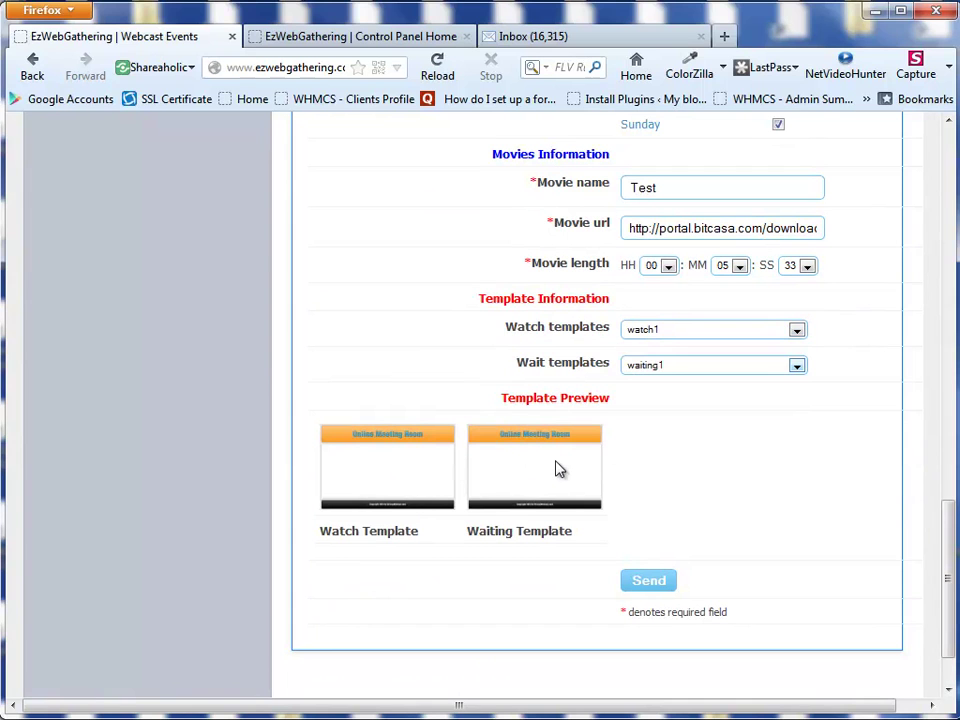
{"action": "left_click", "coordinate": [797, 331]}
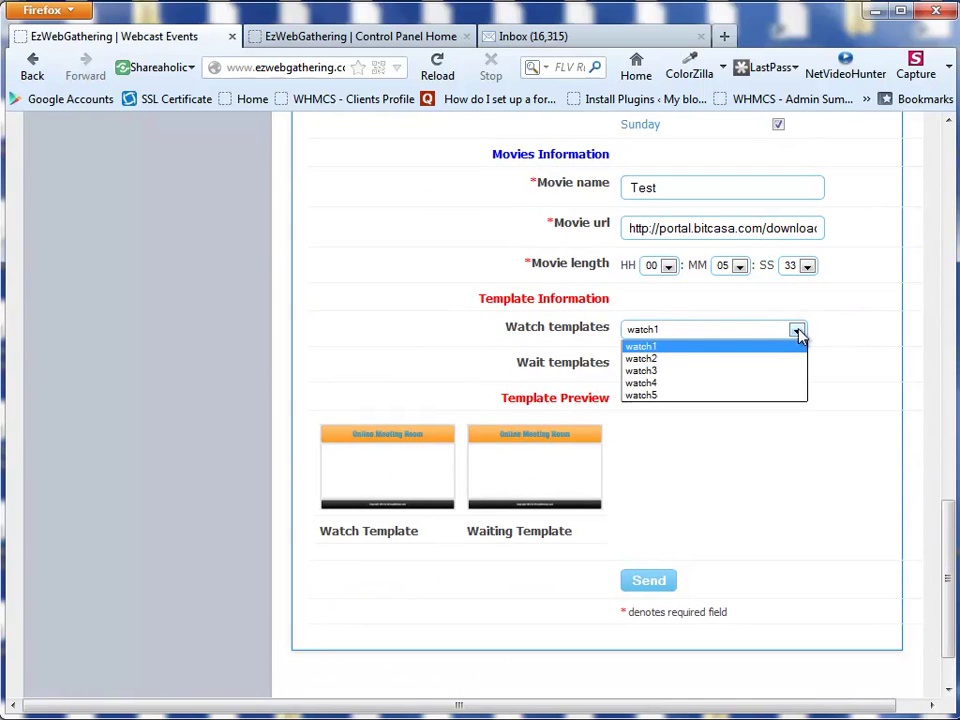
{"action": "left_click", "coordinate": [700, 359]}
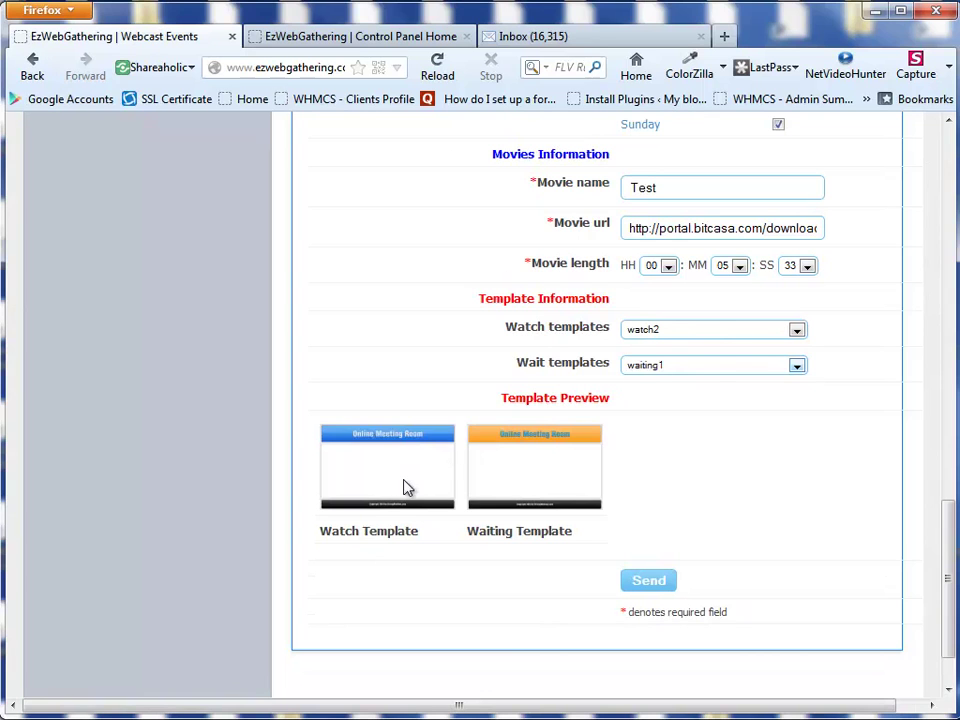
{"action": "left_click", "coordinate": [798, 368]}
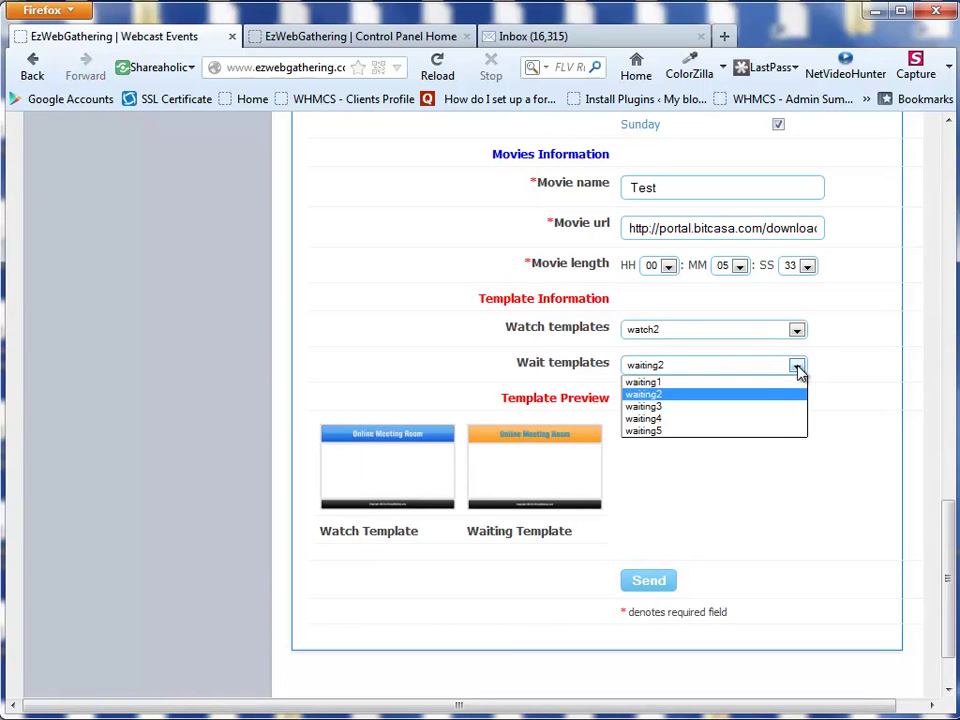
{"action": "left_click", "coordinate": [677, 400]}
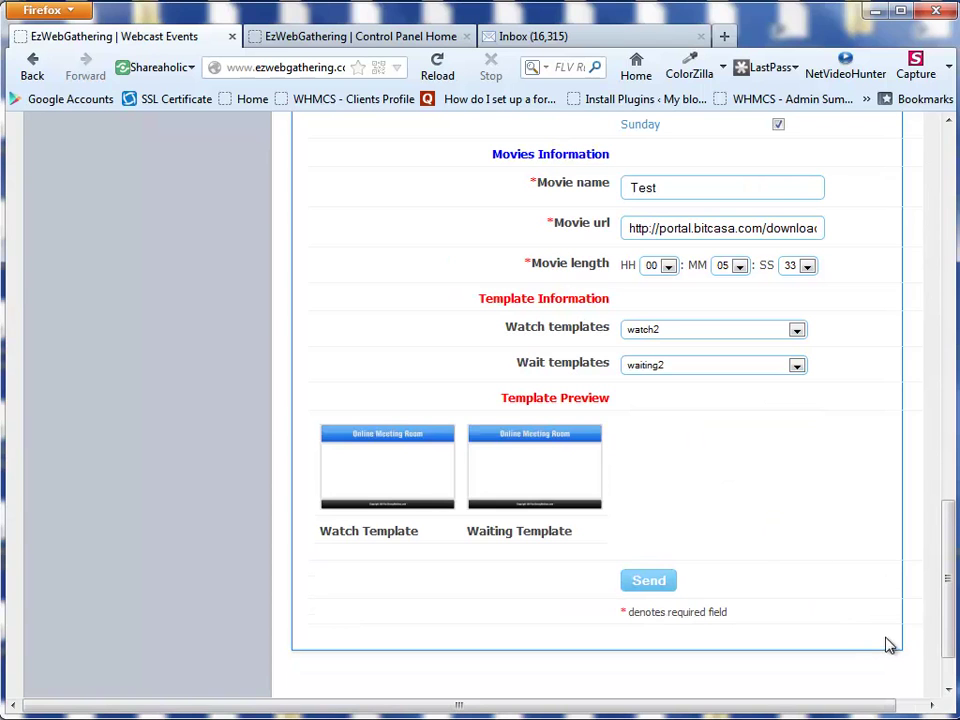
{"action": "left_click", "coordinate": [648, 584]}
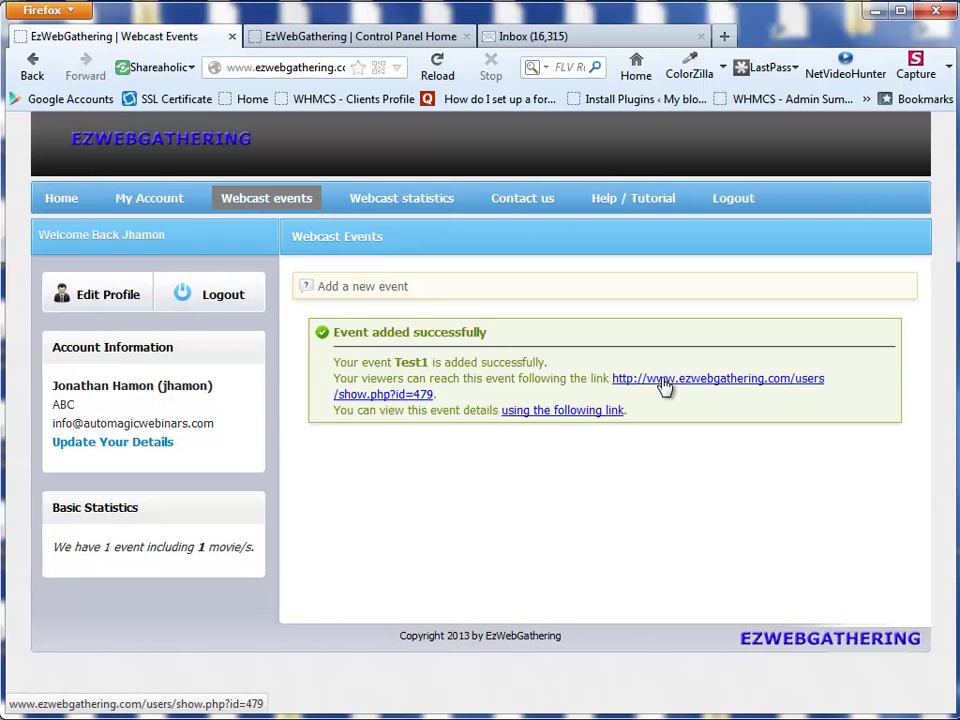
- Open the new Test1 event's details and scroll down to its waiting2 and watch2 templates and Movie #1 (00:05:33)
{"action": "left_click", "coordinate": [548, 414]}
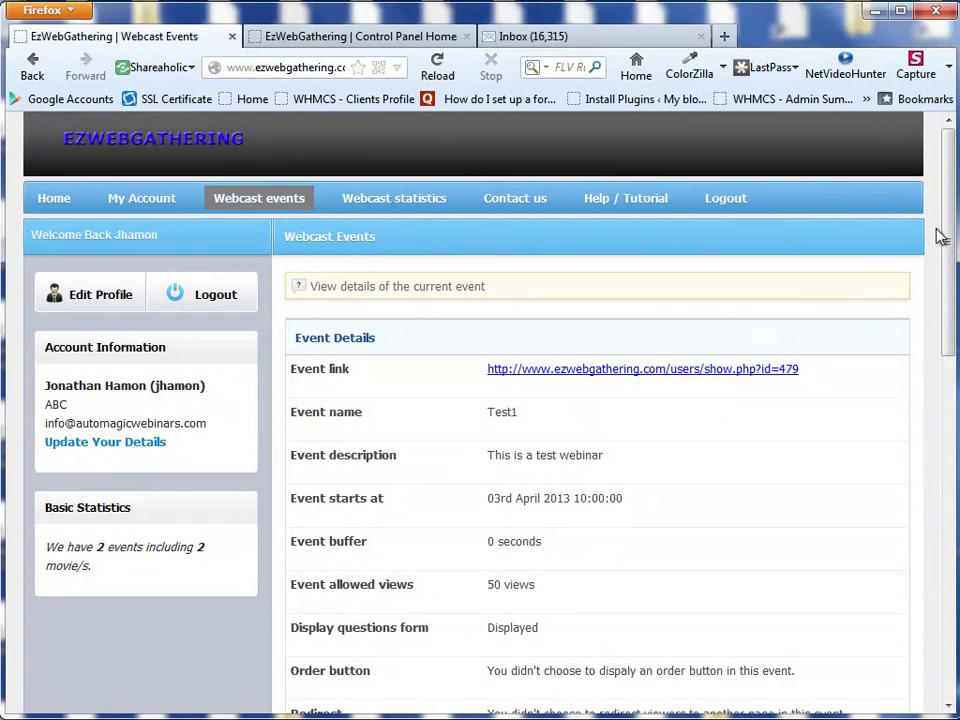
{"action": "left_click_drag", "start_coordinate": [952, 178], "coordinate": [952, 439]}
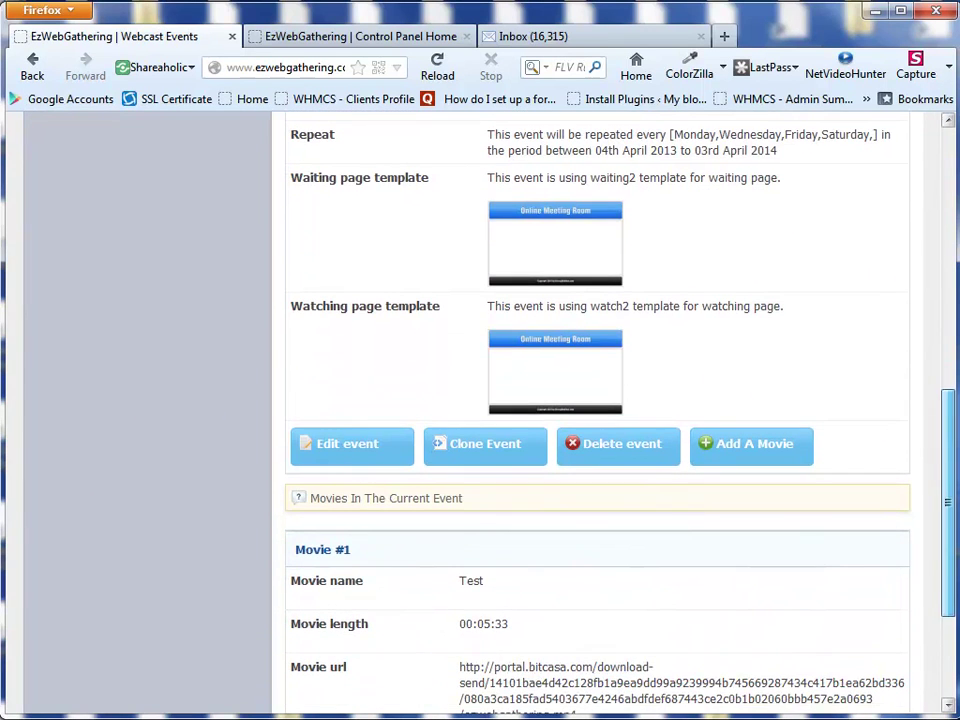
- Clone the Test1 event and return to the events list showing 'Test1 cloned at 13-04-03 05:48:24'
{"action": "left_click", "coordinate": [480, 454]}
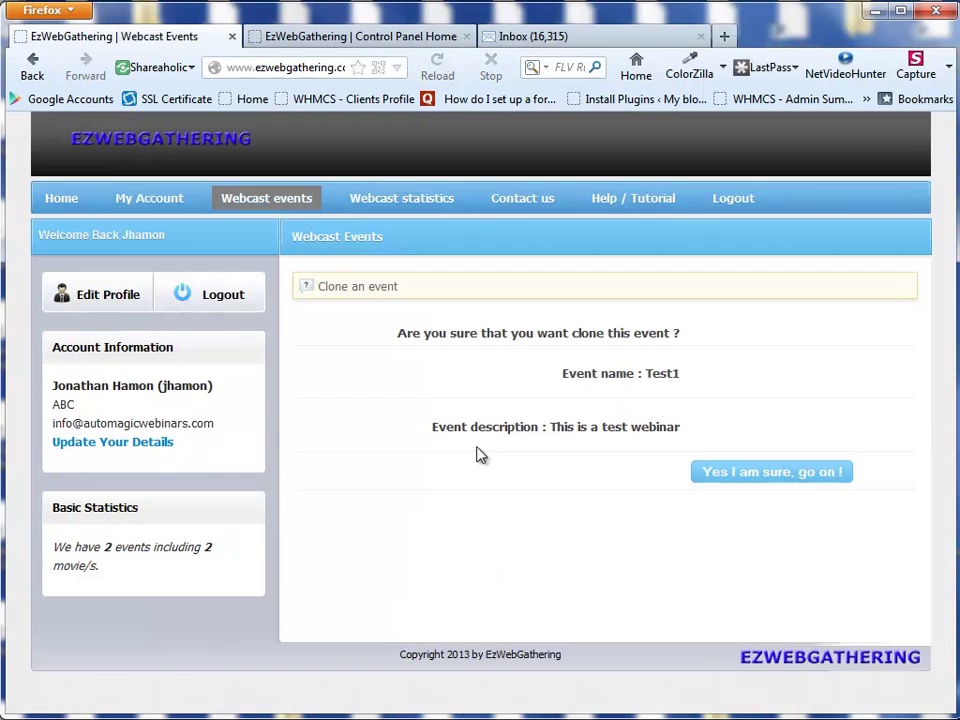
{"action": "left_click", "coordinate": [777, 480]}
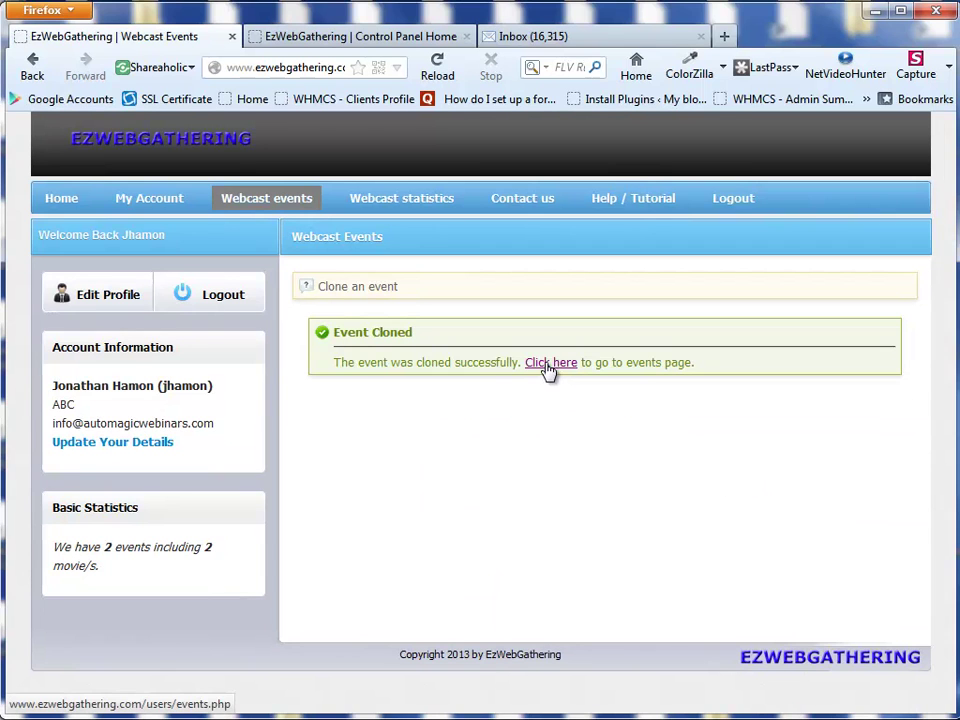
{"action": "left_click", "coordinate": [548, 364]}
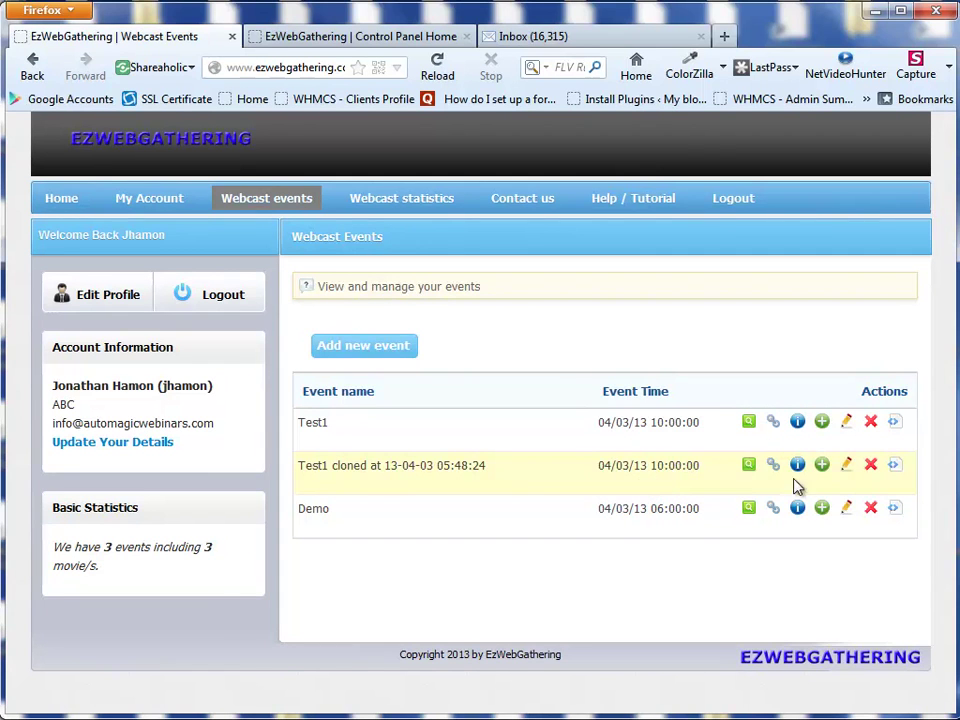
- Set the 'Test1 cloned' event's start hour from 10 to 15 and save the update
{"action": "left_click", "coordinate": [846, 468]}
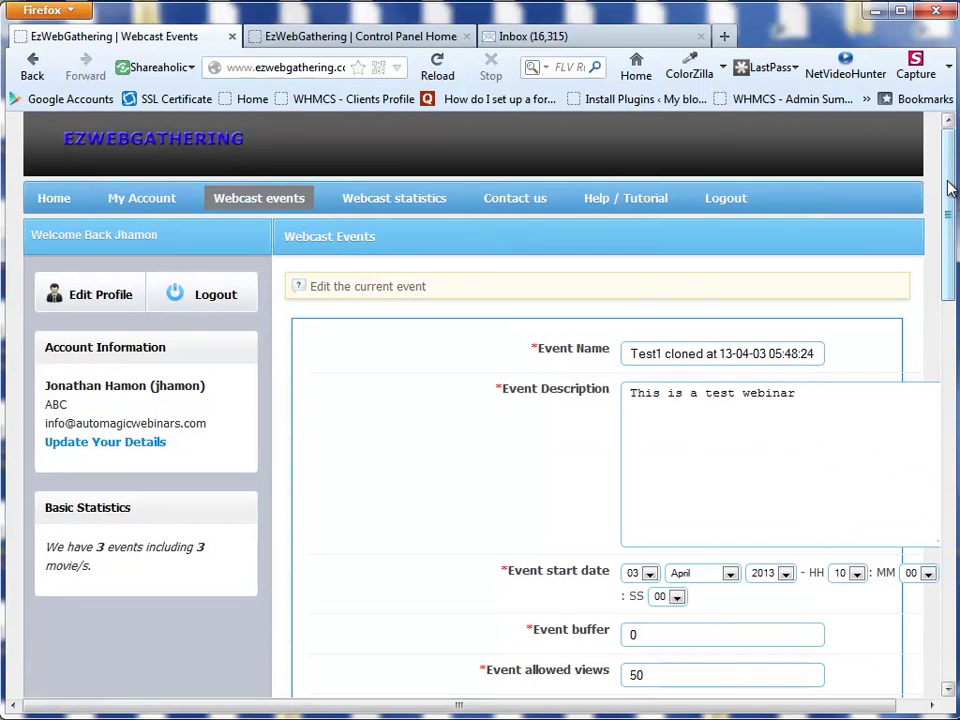
{"action": "left_click_drag", "start_coordinate": [950, 192], "coordinate": [945, 262]}
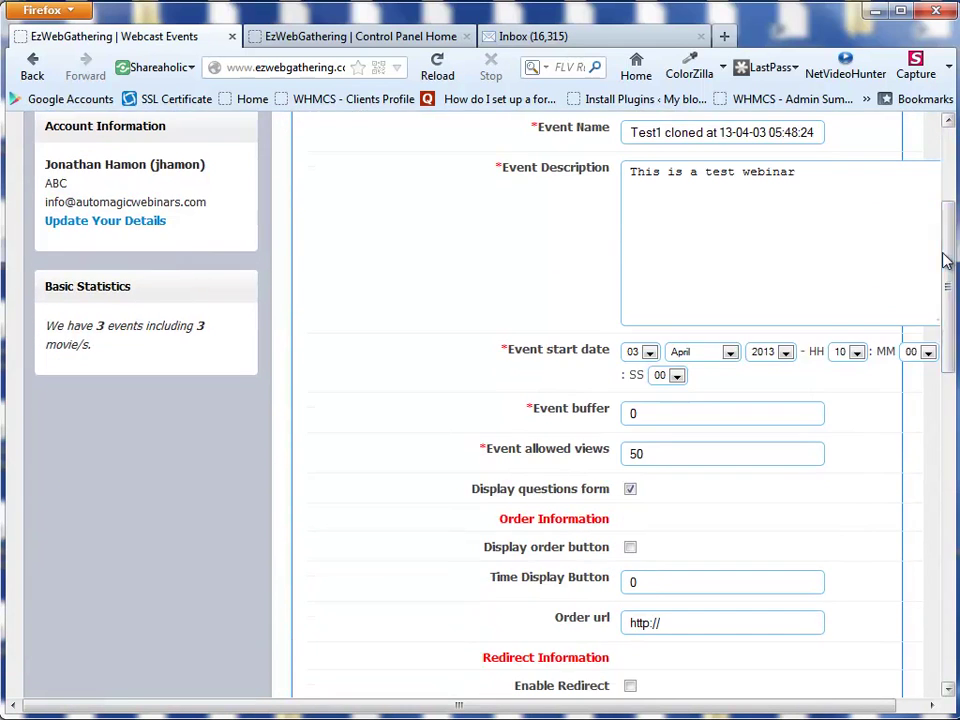
{"action": "left_click", "coordinate": [857, 353]}
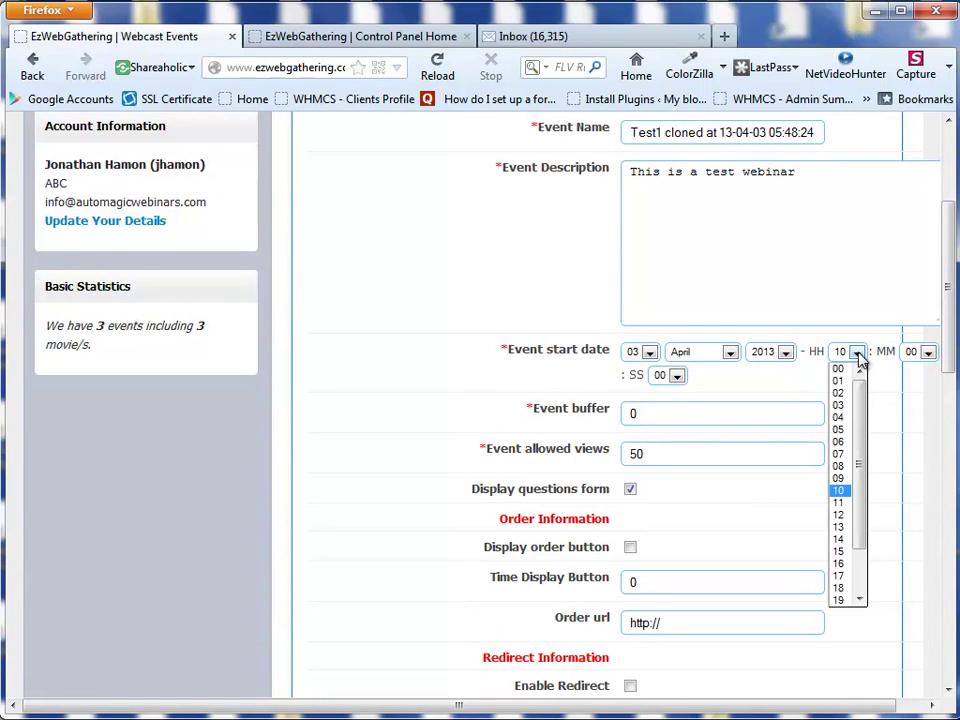
{"action": "left_click", "coordinate": [843, 553]}
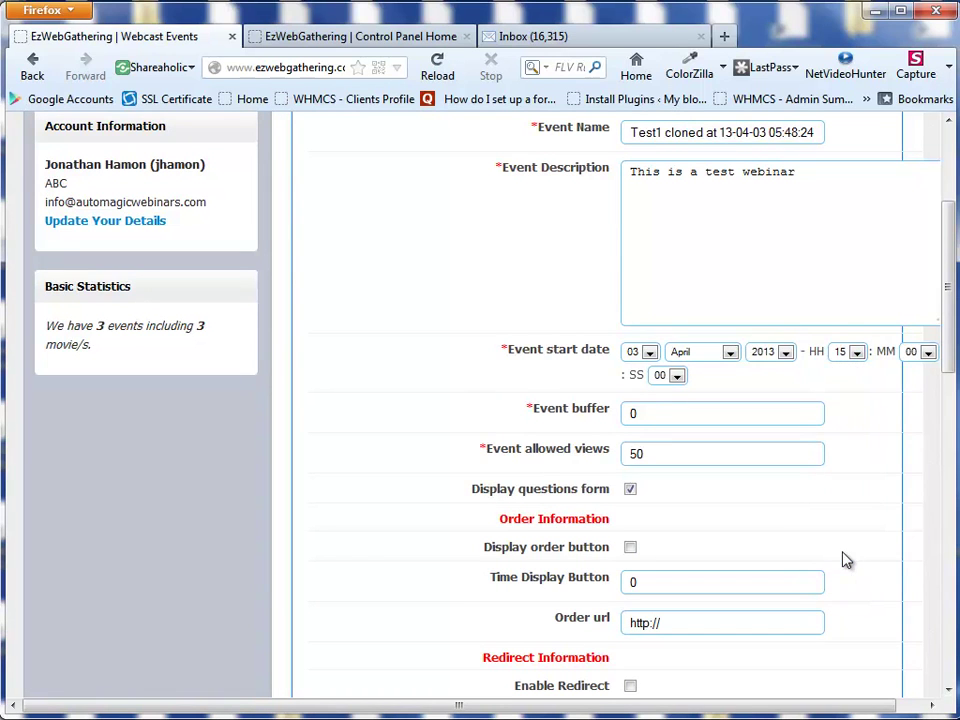
{"action": "left_click_drag", "start_coordinate": [953, 248], "coordinate": [952, 556]}
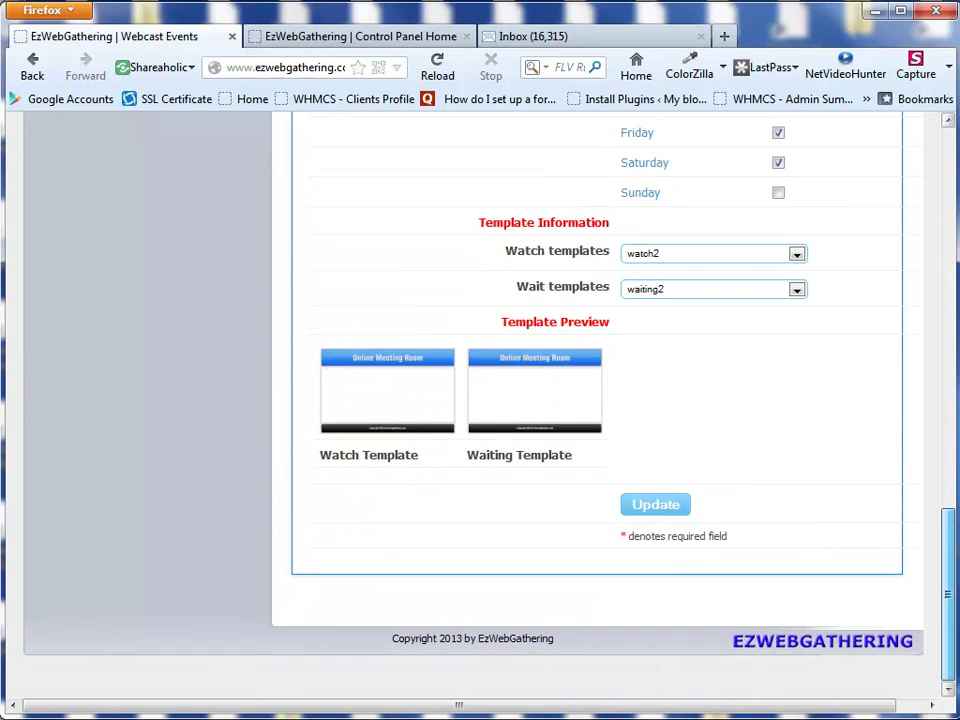
{"action": "left_click", "coordinate": [654, 504]}
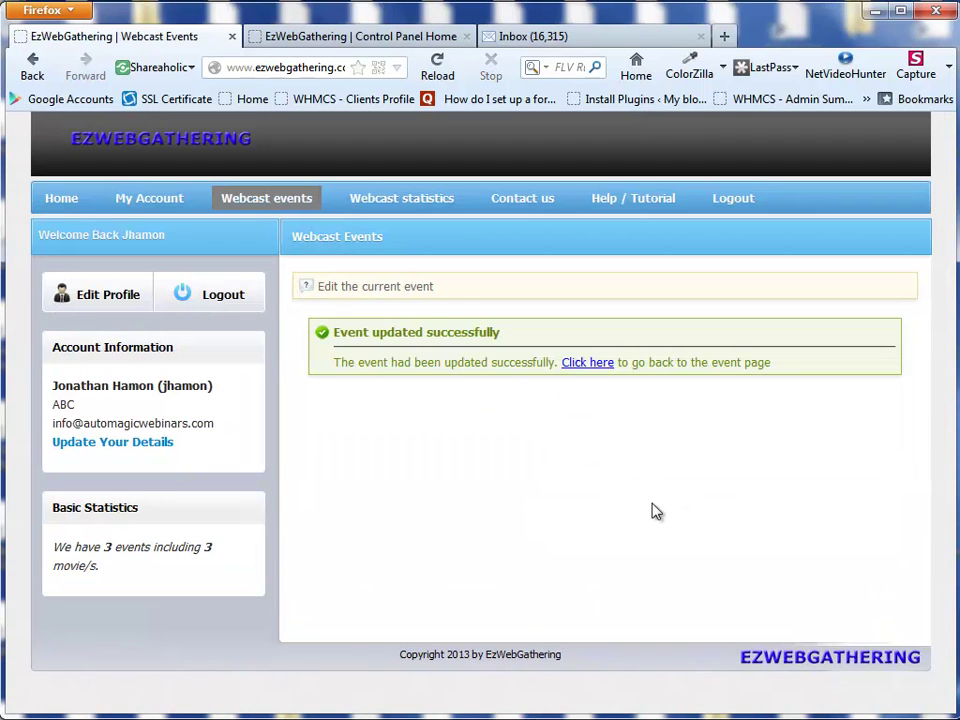
- Check the clone's details, confirm the Webcast events list shows it at 15:00:00, and open the help tutorial
{"action": "left_click", "coordinate": [576, 363]}
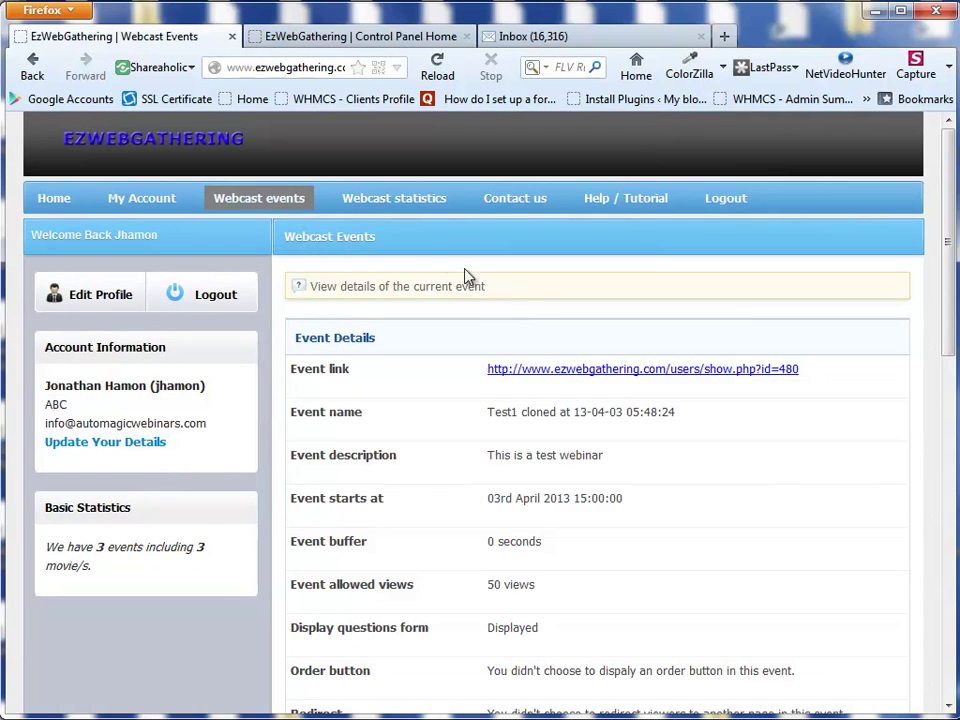
{"action": "left_click", "coordinate": [240, 205]}
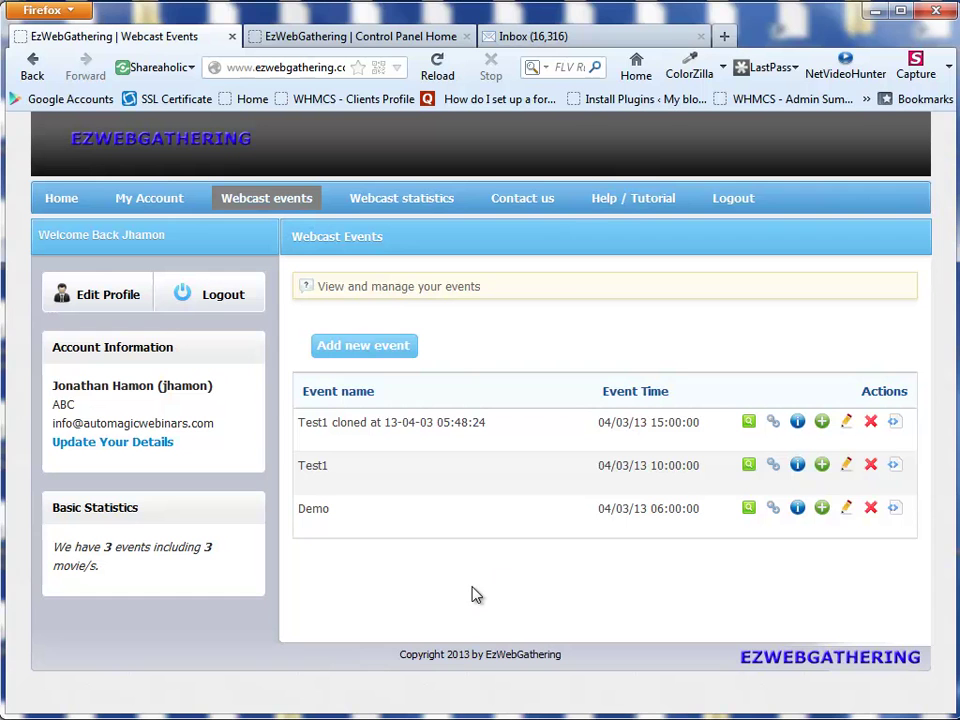
{"action": "left_click", "coordinate": [630, 201]}
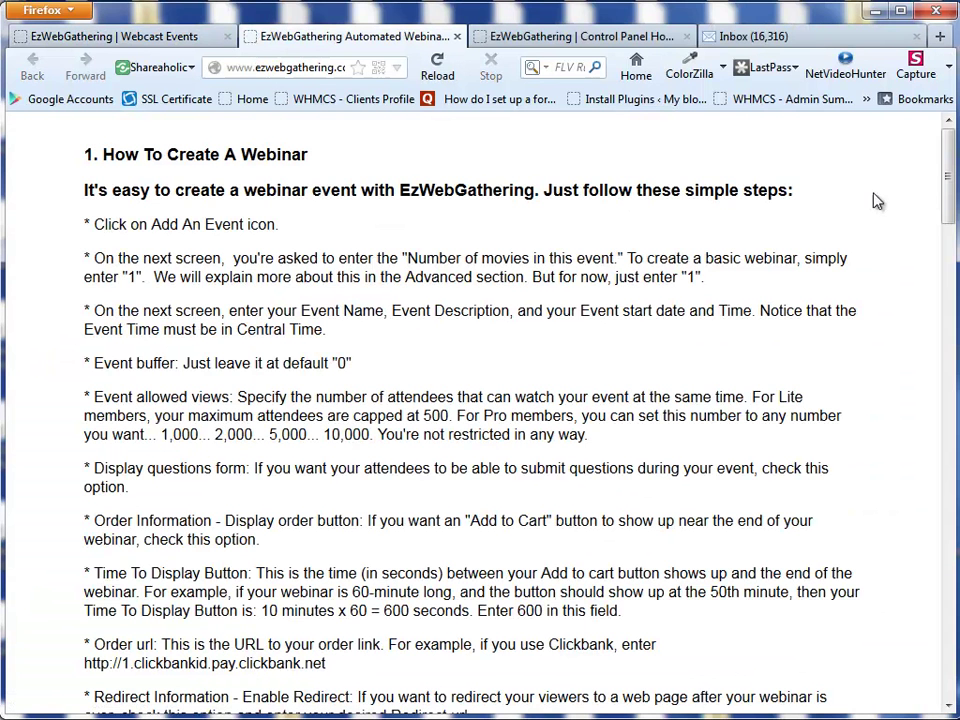
- Scroll the How To Create A Webinar help manual in its new tab
{"action": "mouse_move", "coordinate": [952, 154]}
{"action": "left_mouse_down"}
{"action": "mouse_move", "coordinate": [954, 648]}
{"action": "mouse_move", "coordinate": [948, 176]}
{"action": "left_mouse_up"}
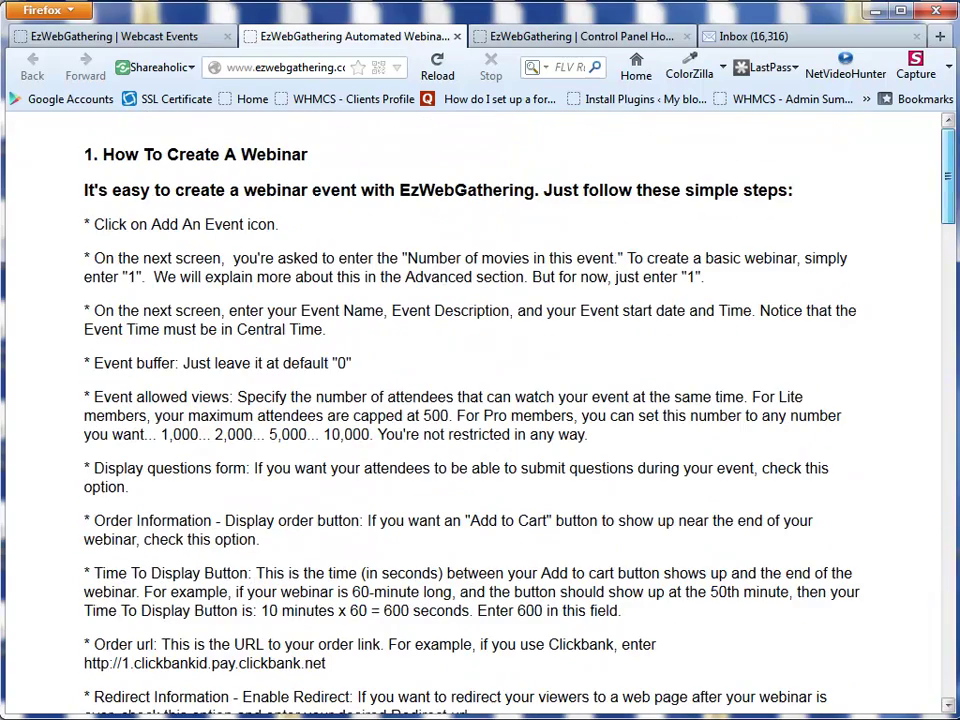